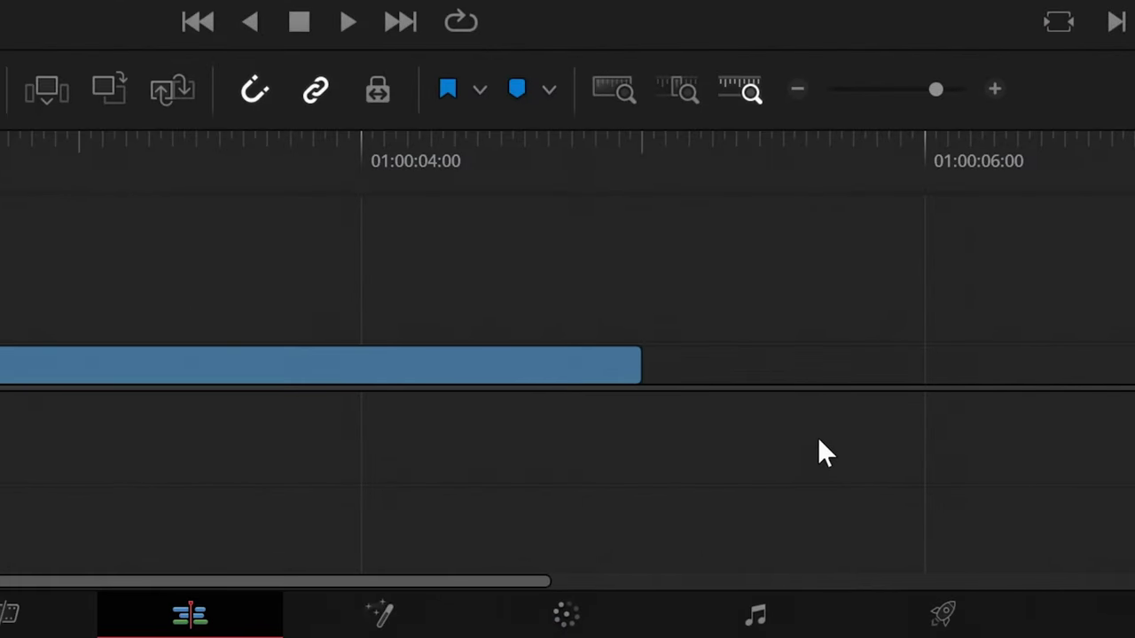
Step: On the Color page, track a Magic Mask on the person and add an alpha output to the node graph
{"action": "left_click", "coordinate": [599, 608]}
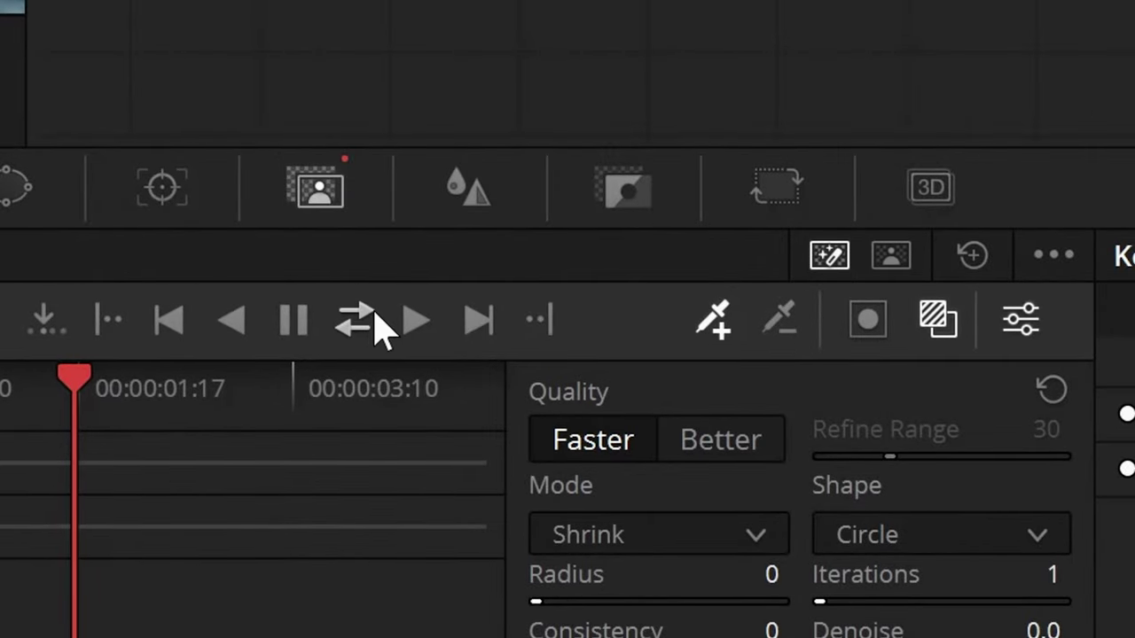
{"action": "left_click", "coordinate": [372, 322]}
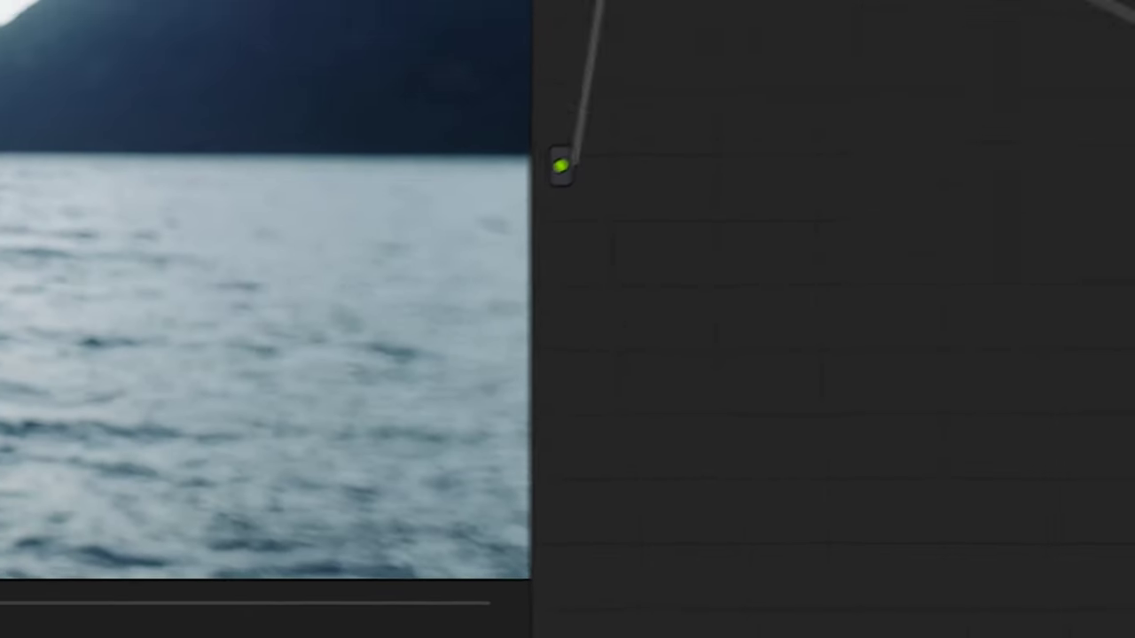
{"action": "right_click", "coordinate": [304, 293]}
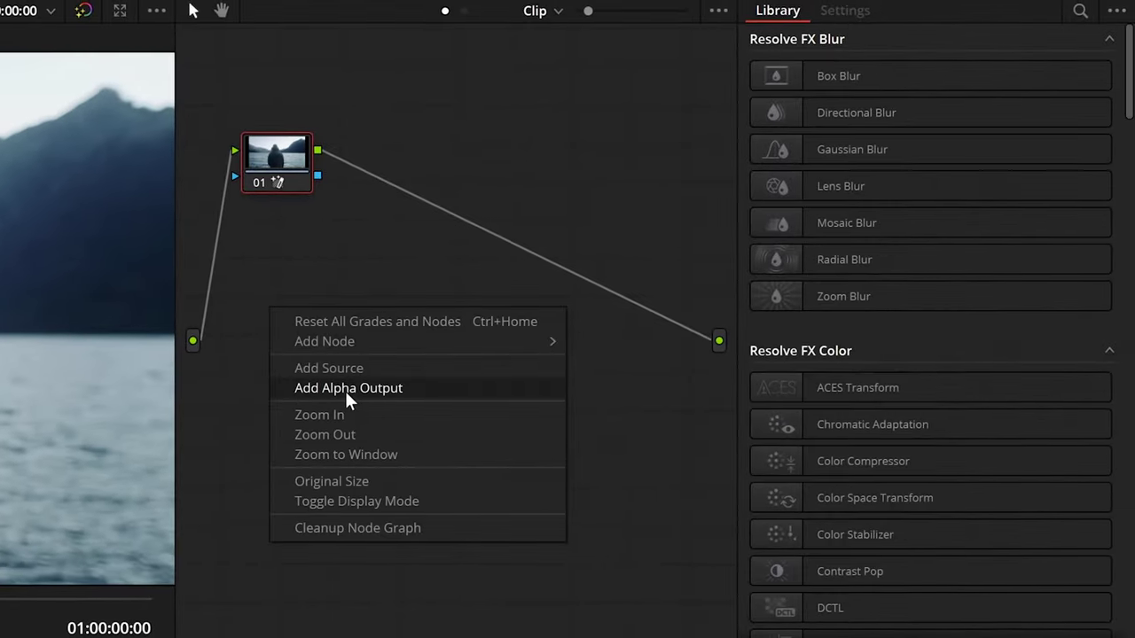
{"action": "left_click", "coordinate": [347, 391]}
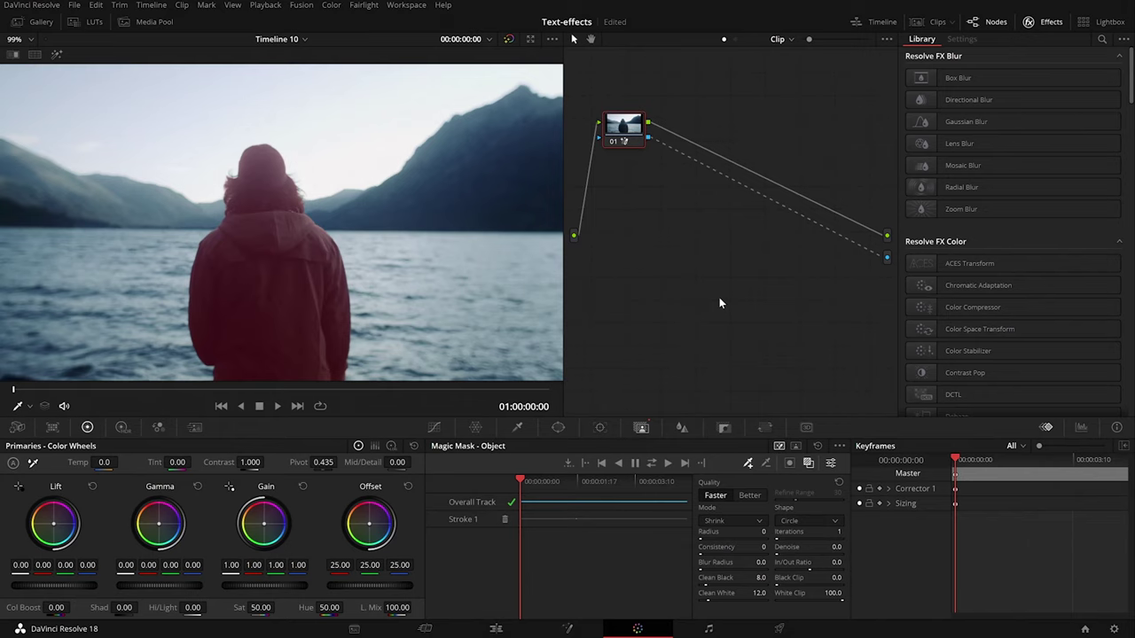
Step: Add a Text+ title in the Zacbel X font and stack the video clip above it on V2
{"action": "left_click", "coordinate": [496, 629]}
{"action": "left_click_drag", "start_coordinate": [144, 130], "coordinate": [144, 541]}
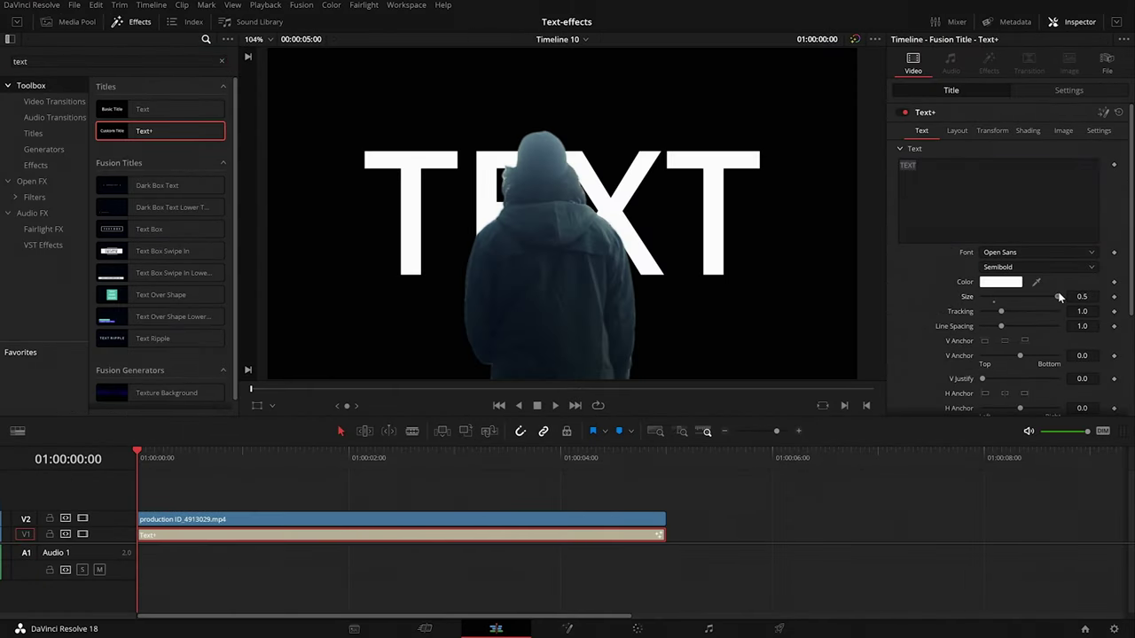
{"action": "left_click", "coordinate": [1037, 251]}
{"action": "left_click", "coordinate": [999, 501]}
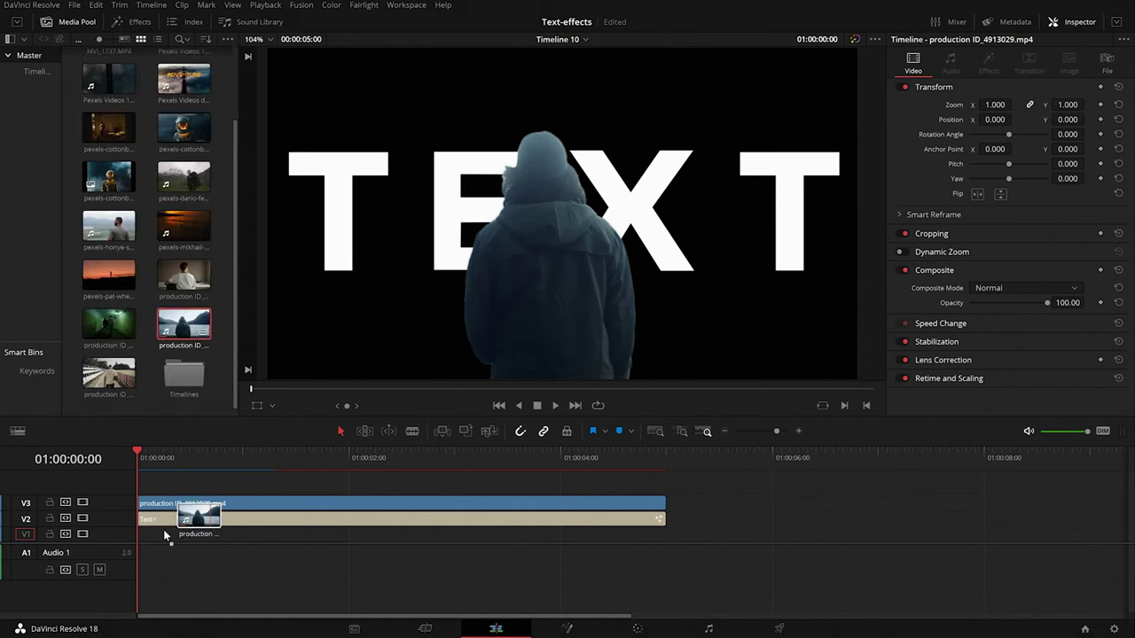
{"action": "left_click_drag", "start_coordinate": [168, 535], "coordinate": [138, 551]}
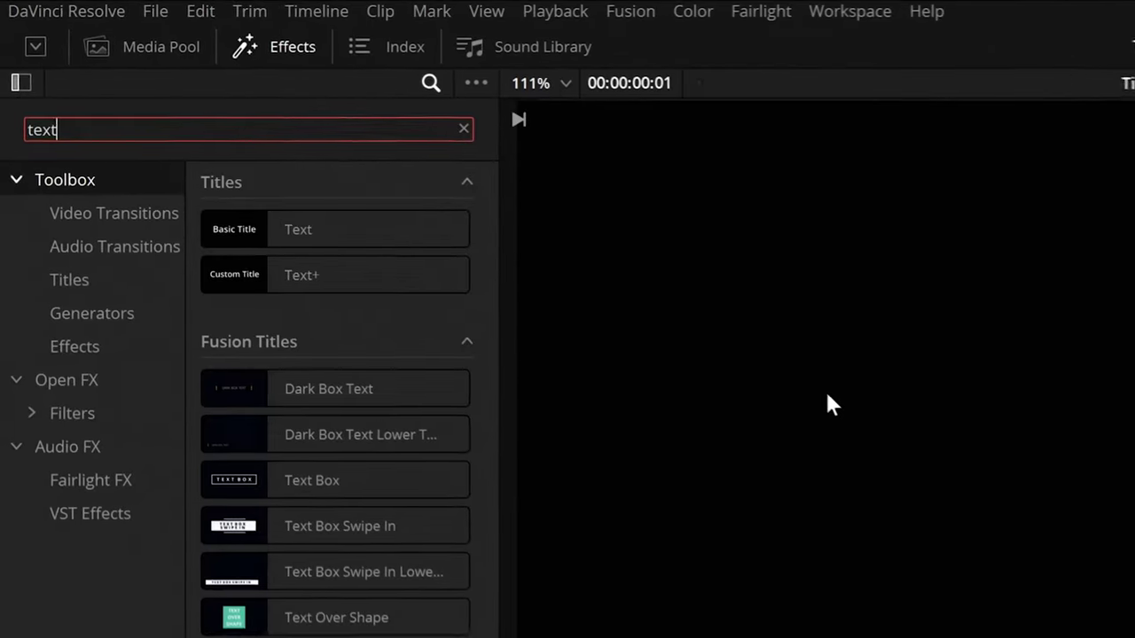
Step: Add a Text+ title reading 'VOLUMETRICS'
{"action": "type", "text": "+"}
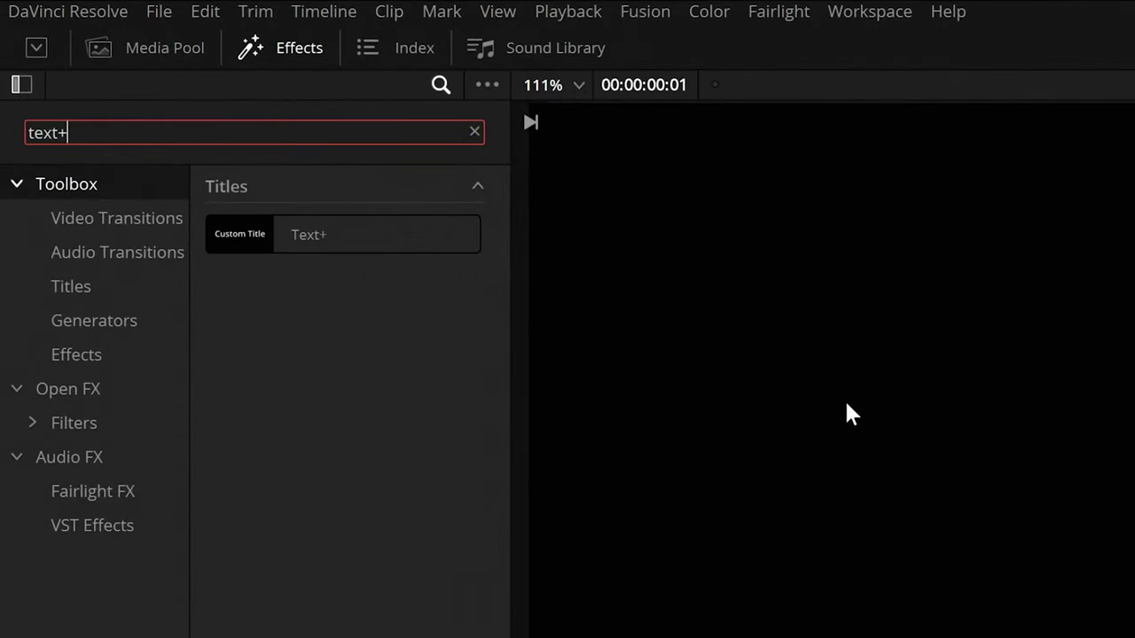
{"action": "double_click", "coordinate": [366, 252]}
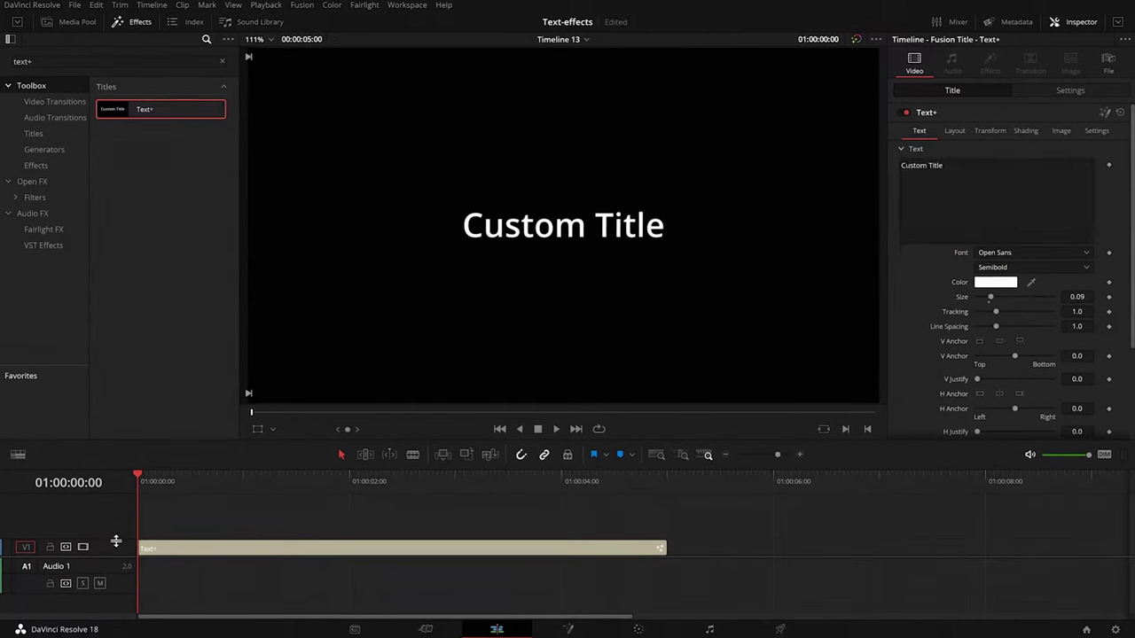
{"action": "triple_click", "coordinate": [921, 165]}
{"action": "type", "text": "VOLUMETRICS"}
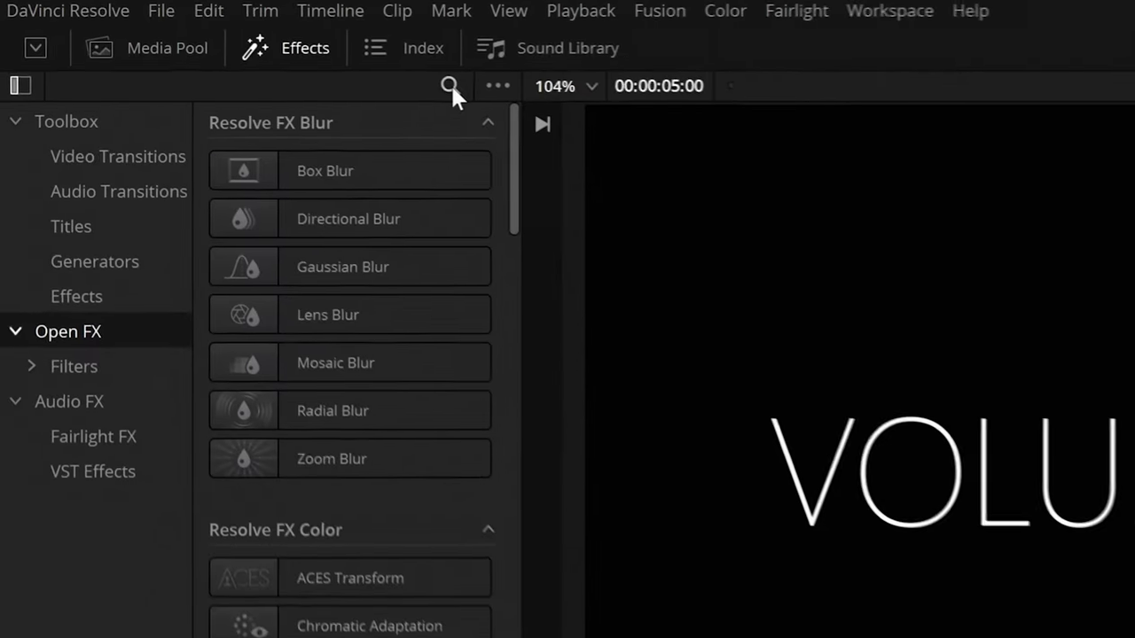
Step: Apply the Light Rays effect to the VOLUMETRICS title
{"action": "left_click", "coordinate": [450, 86]}
{"action": "type", "text": "lig"}
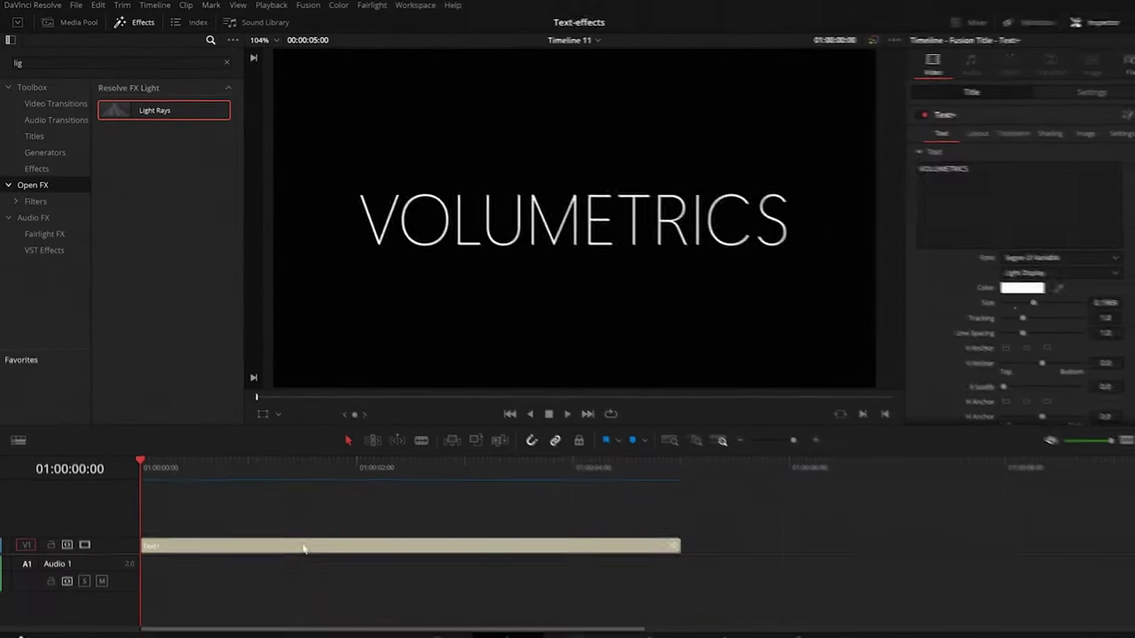
{"action": "left_click_drag", "start_coordinate": [360, 243], "coordinate": [298, 534]}
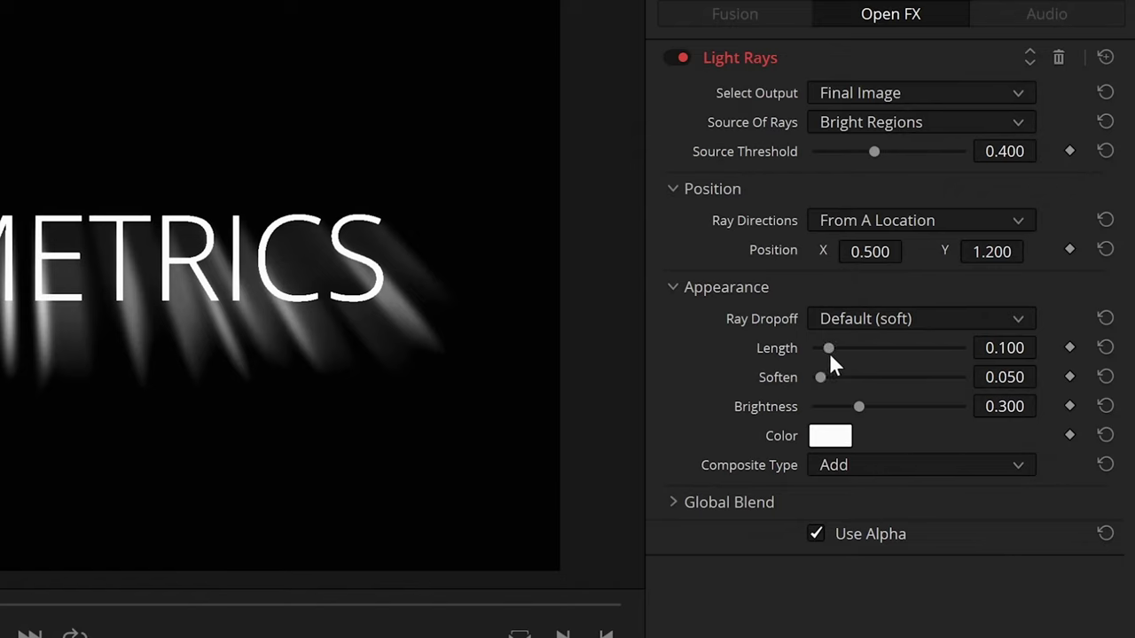
Step: Set Light Rays Soften to 0, Length 0.504, Position Y 0.354 and Brightness 0.512
{"action": "left_click_drag", "start_coordinate": [797, 378], "coordinate": [723, 382]}
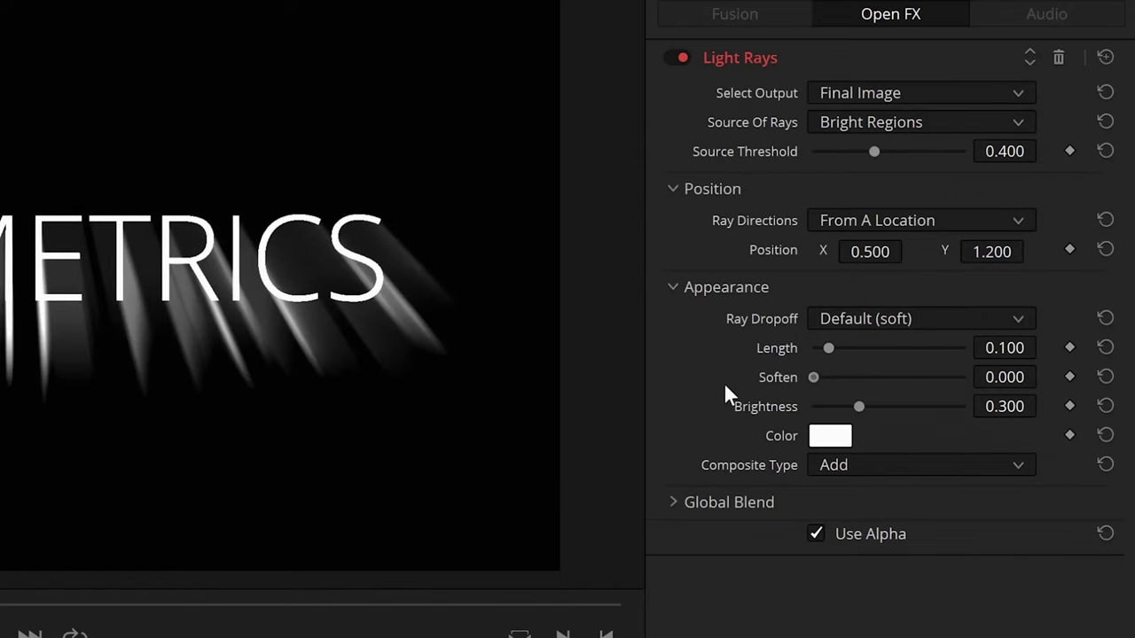
{"action": "left_click_drag", "start_coordinate": [830, 351], "coordinate": [889, 348]}
{"action": "left_click_drag", "start_coordinate": [993, 252], "coordinate": [993, 284]}
{"action": "left_click_drag", "start_coordinate": [858, 406], "coordinate": [890, 408]}
Step: Keyframe the light rays' Position Y so they move, and set Source Threshold to 0.806
{"action": "left_click", "coordinate": [1069, 250]}
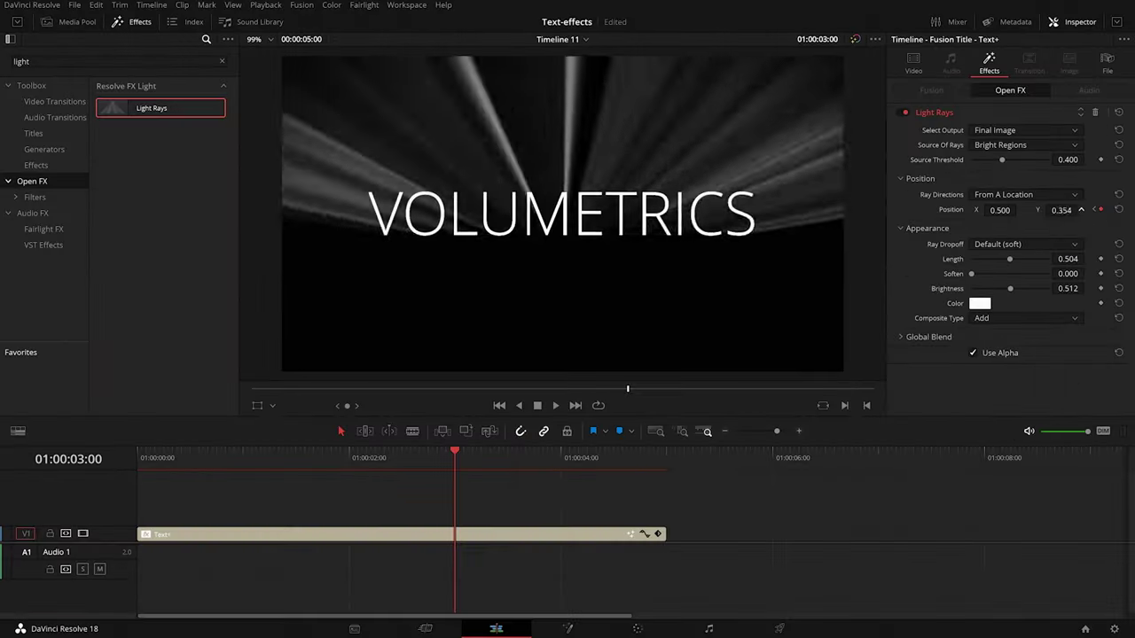
{"action": "left_click_drag", "start_coordinate": [991, 252], "coordinate": [991, 232]}
{"action": "left_click_drag", "start_coordinate": [1080, 210], "coordinate": [1080, 209]}
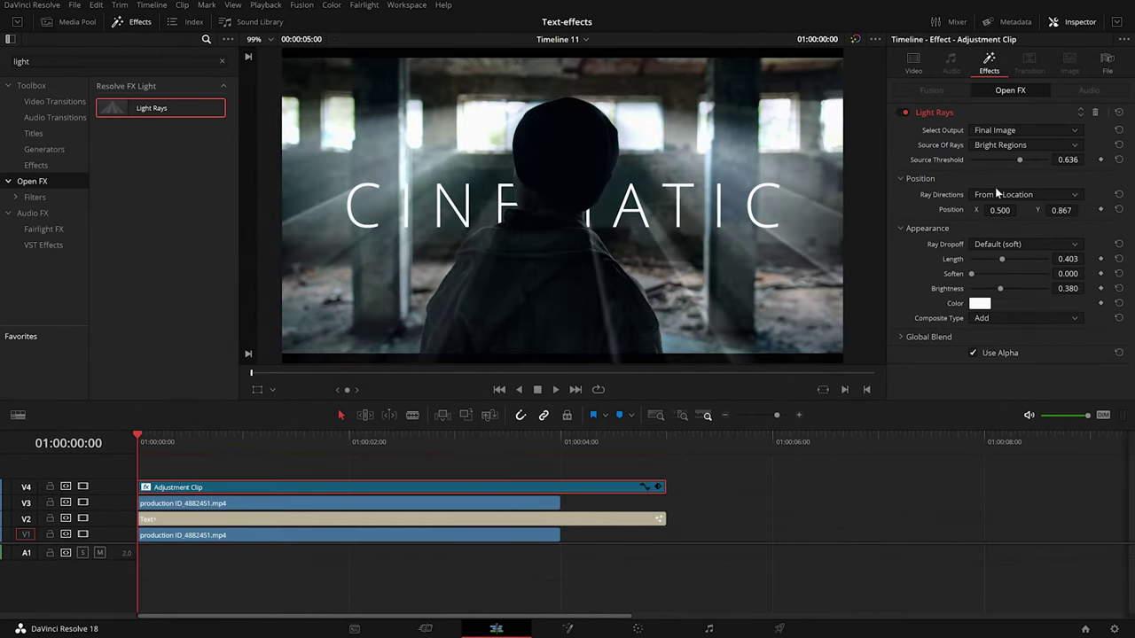
{"action": "left_click", "coordinate": [1103, 210]}
{"action": "key", "text": "Home"}
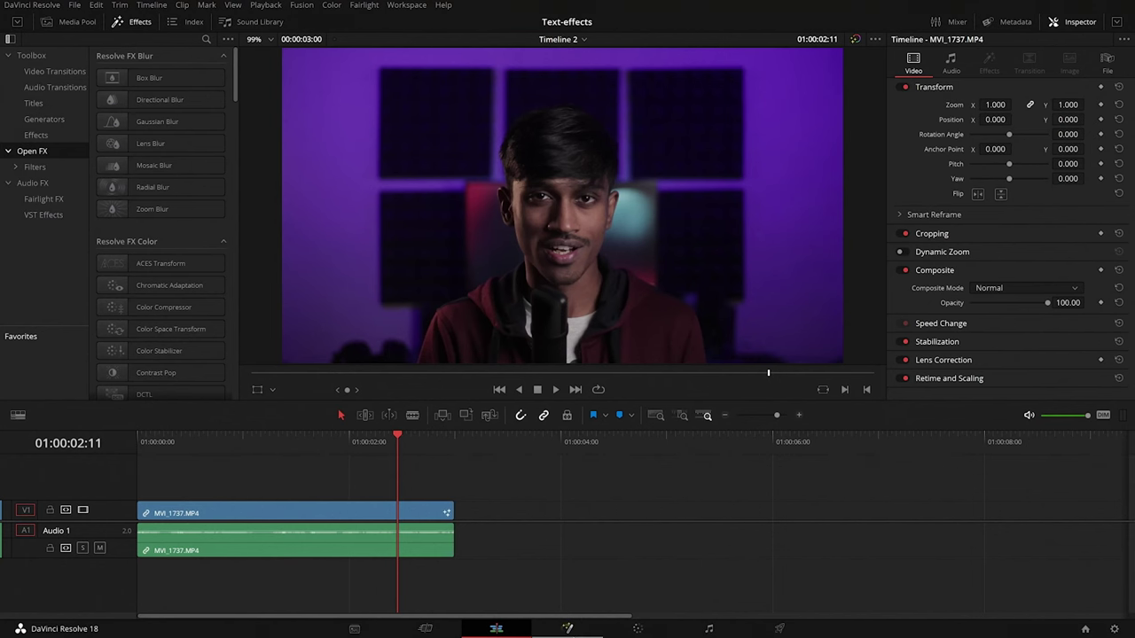
Step: In Fusion, add a Transform node to the clip with Edge Behaviour set to Replicate
{"action": "left_click", "coordinate": [567, 628]}
{"action": "key", "text": "shift+space"}
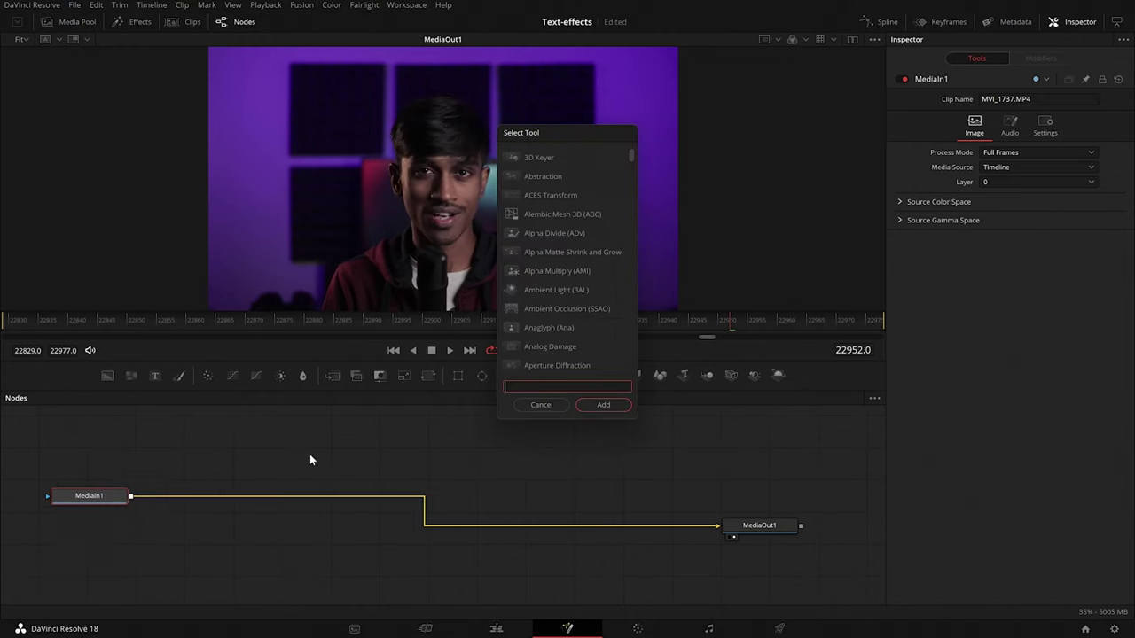
{"action": "left_click", "coordinate": [600, 405]}
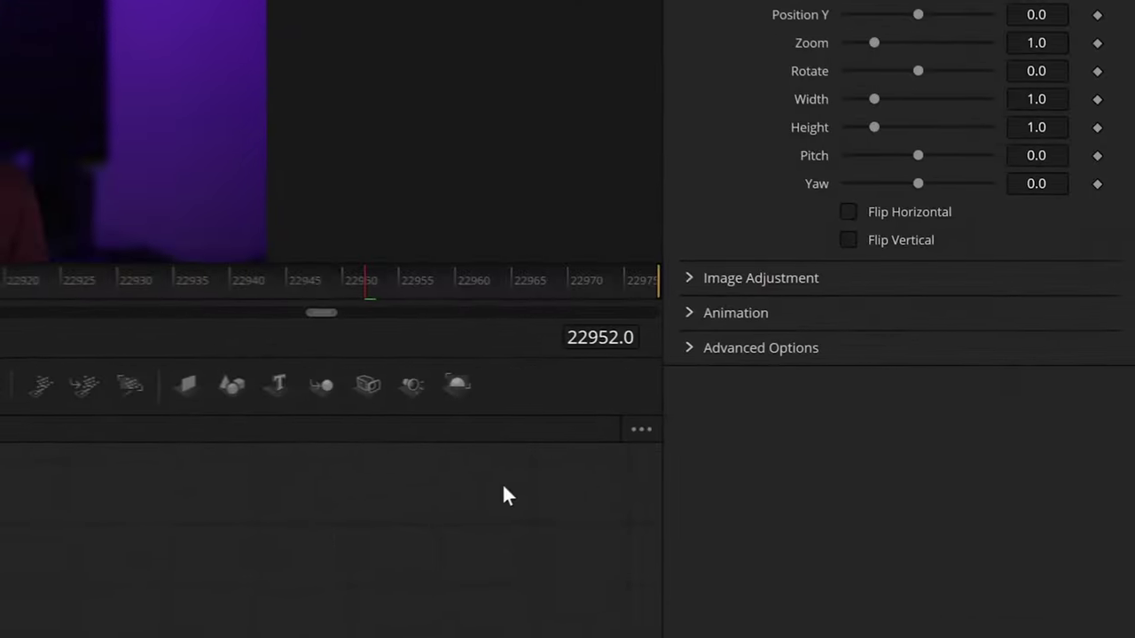
{"action": "left_click", "coordinate": [677, 347]}
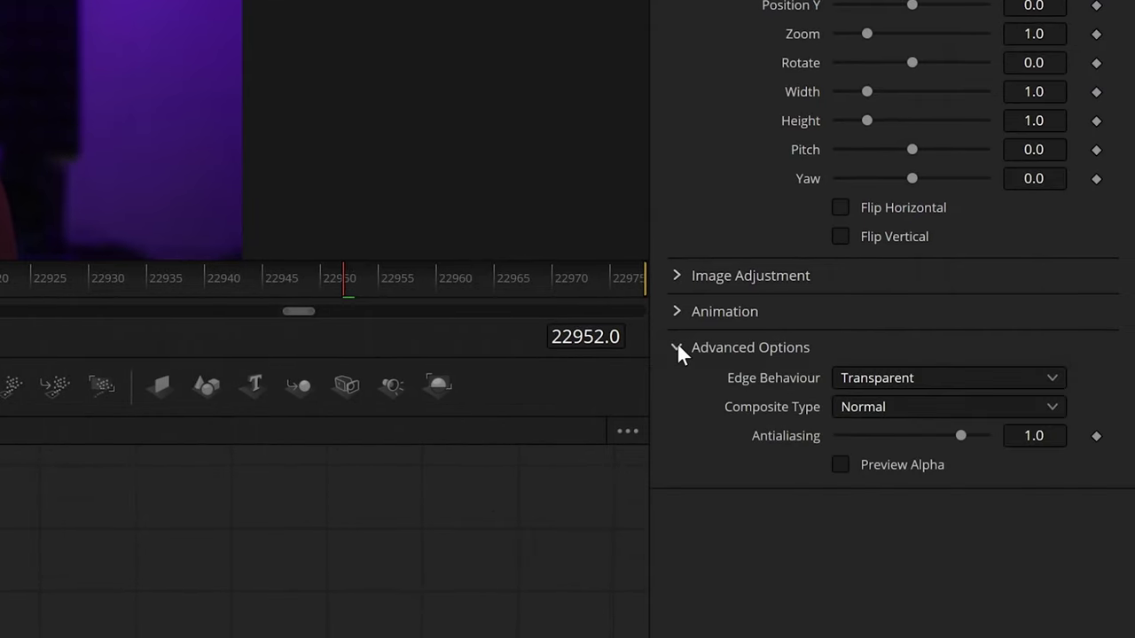
{"action": "left_click", "coordinate": [955, 377]}
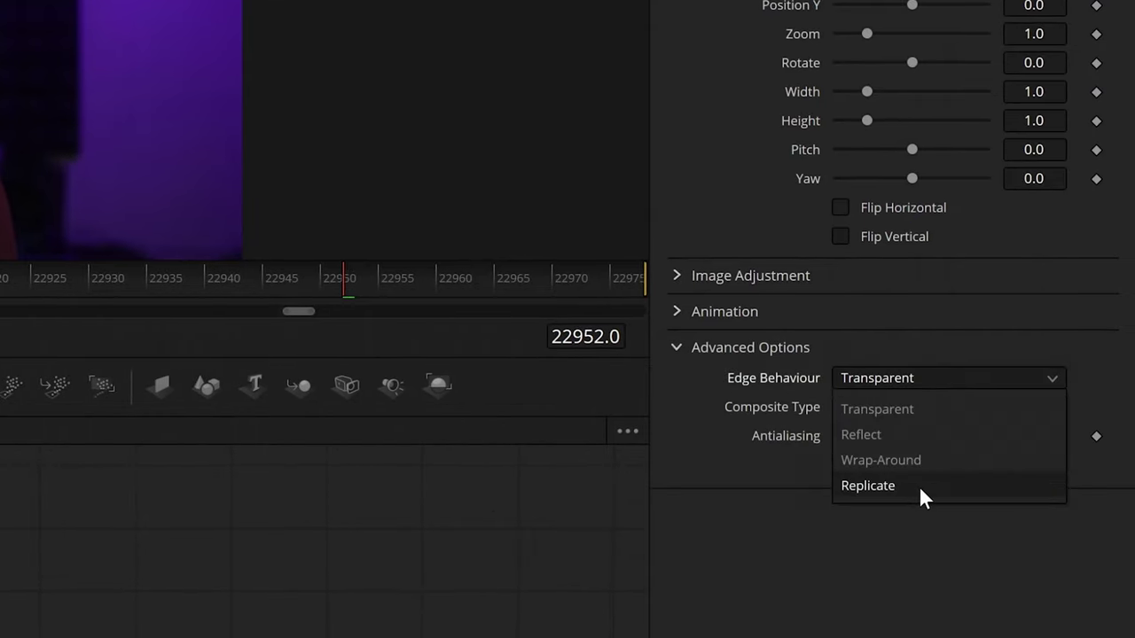
{"action": "left_click", "coordinate": [918, 486]}
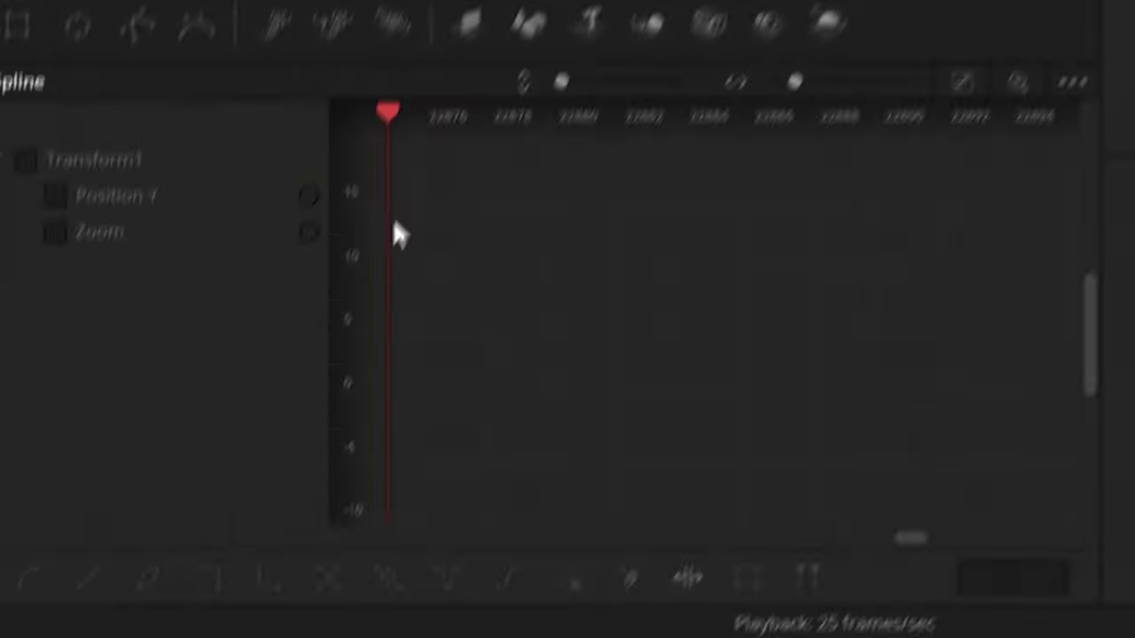
Step: Add a Text node and insert a Merge2 node between Transform1 and Merge1
{"action": "left_click", "coordinate": [962, 82]}
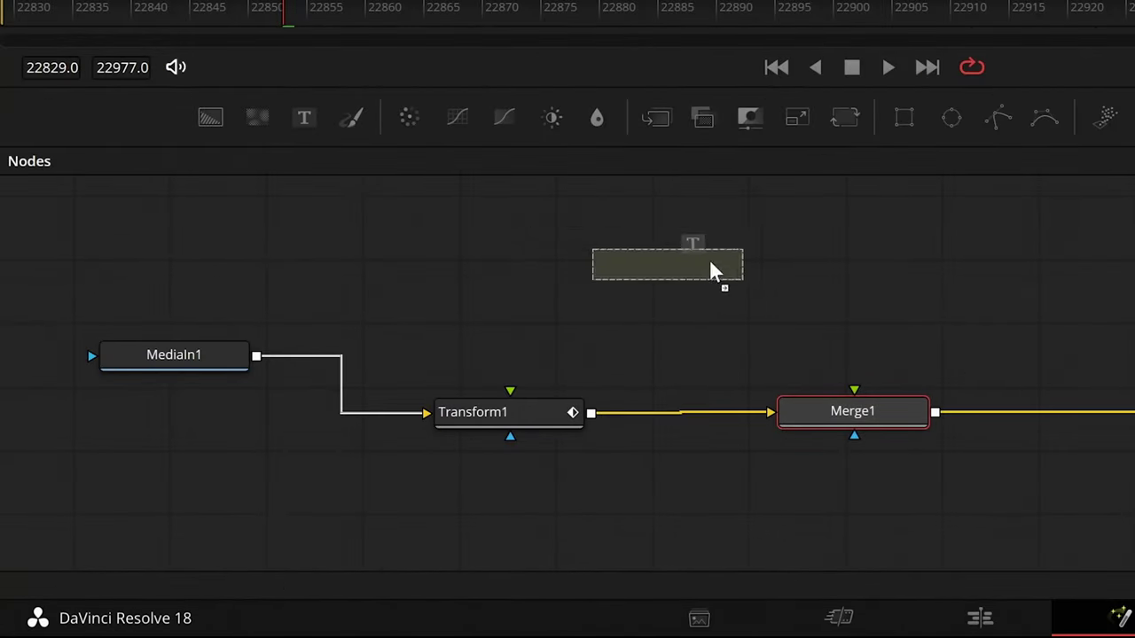
{"action": "left_click_drag", "start_coordinate": [713, 271], "coordinate": [786, 254]}
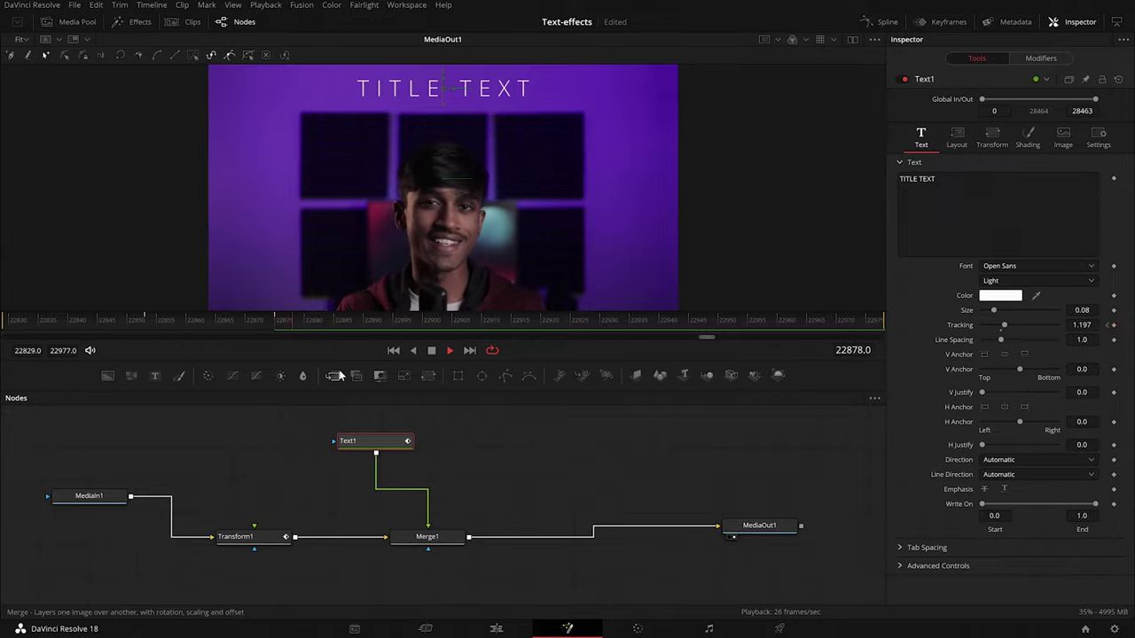
{"action": "left_click_drag", "start_coordinate": [339, 376], "coordinate": [364, 525]}
{"action": "left_click_drag", "start_coordinate": [229, 434], "coordinate": [310, 451]}
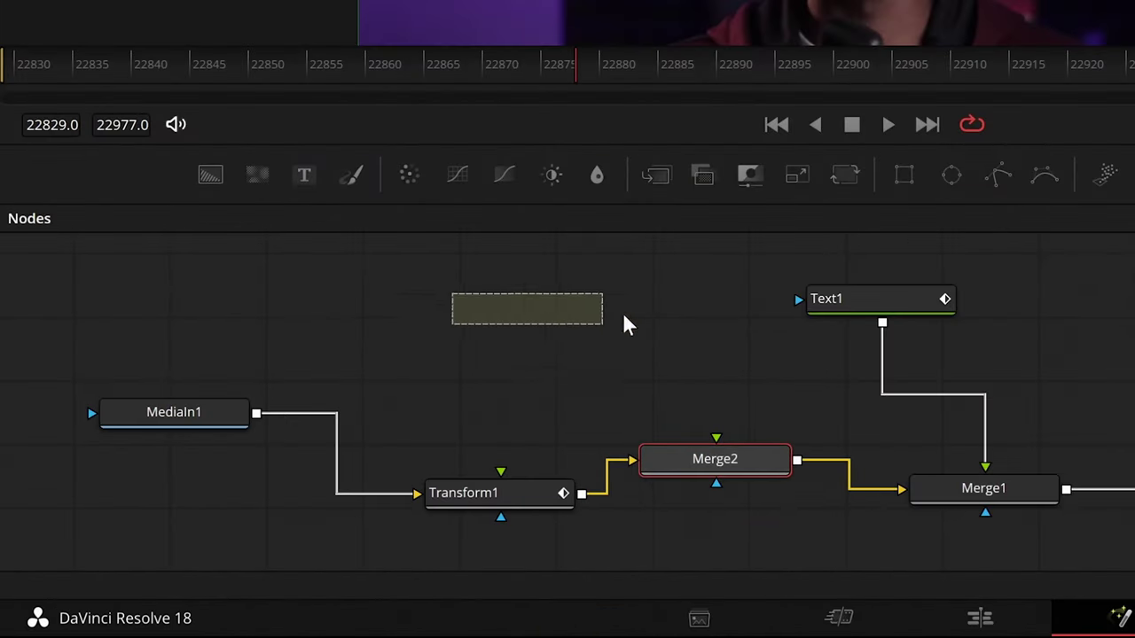
Step: Feed a Background node into Merge2's foreground, masked by a rectangle slid up over the title
{"action": "left_click_drag", "start_coordinate": [624, 324], "coordinate": [625, 324]}
{"action": "left_click_drag", "start_coordinate": [610, 308], "coordinate": [716, 443]}
{"action": "left_click_drag", "start_coordinate": [546, 312], "coordinate": [546, 359]}
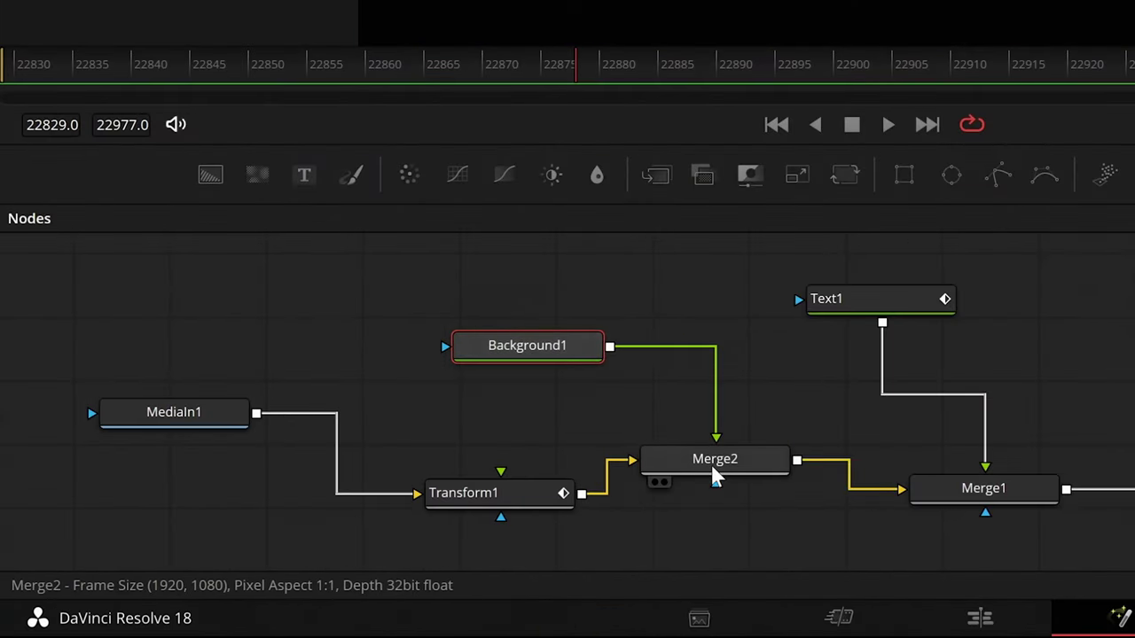
{"action": "left_click", "coordinate": [905, 182]}
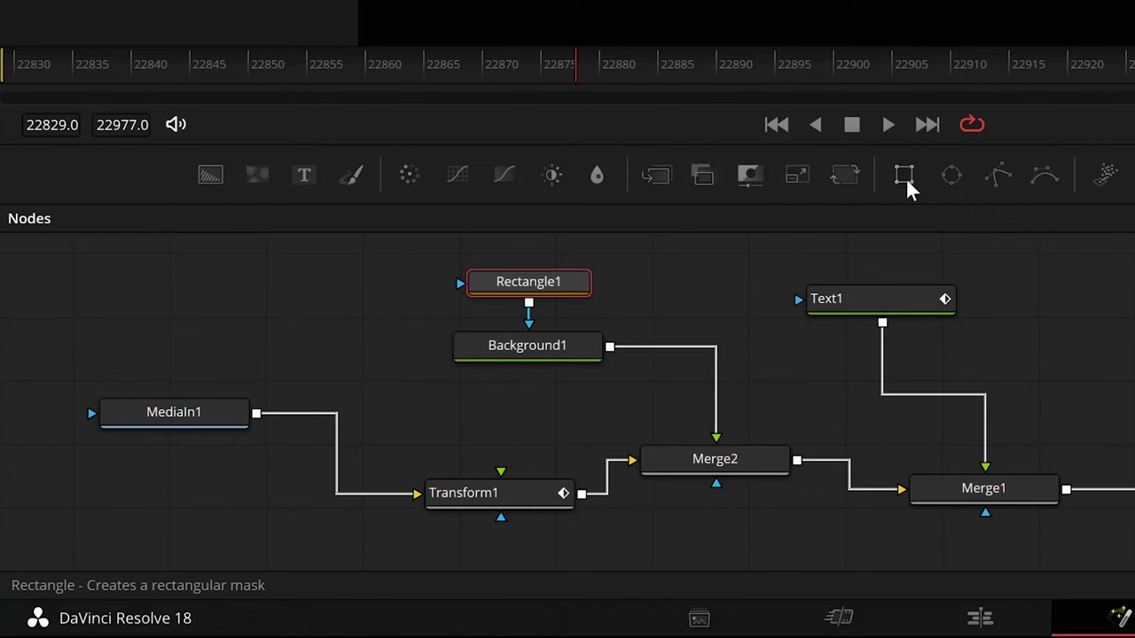
{"action": "left_click_drag", "start_coordinate": [447, 233], "coordinate": [564, 187]}
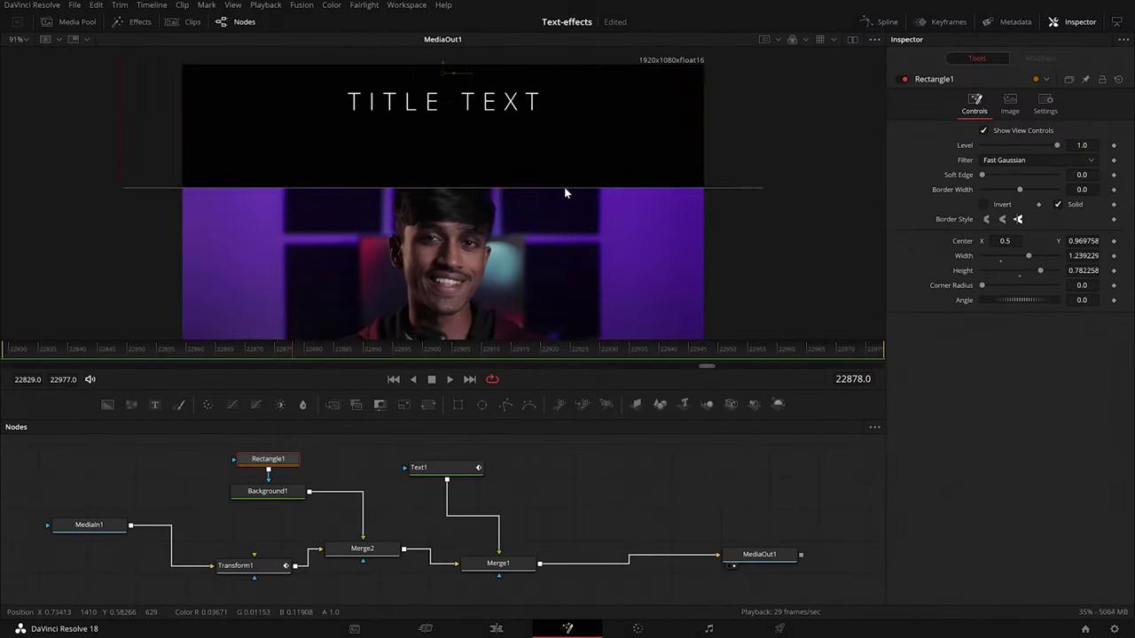
{"action": "left_click", "coordinate": [267, 491]}
{"action": "left_click", "coordinate": [362, 548]}
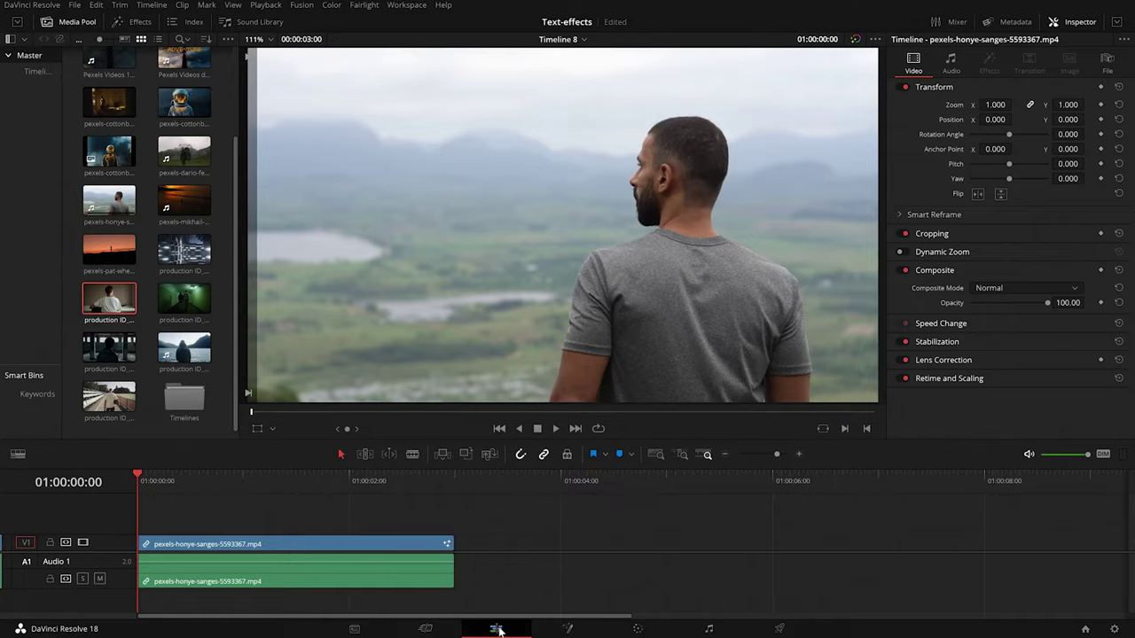
Step: In Fusion, insert a Surface Tracker node between the clip's input and output
{"action": "left_click", "coordinate": [567, 629]}
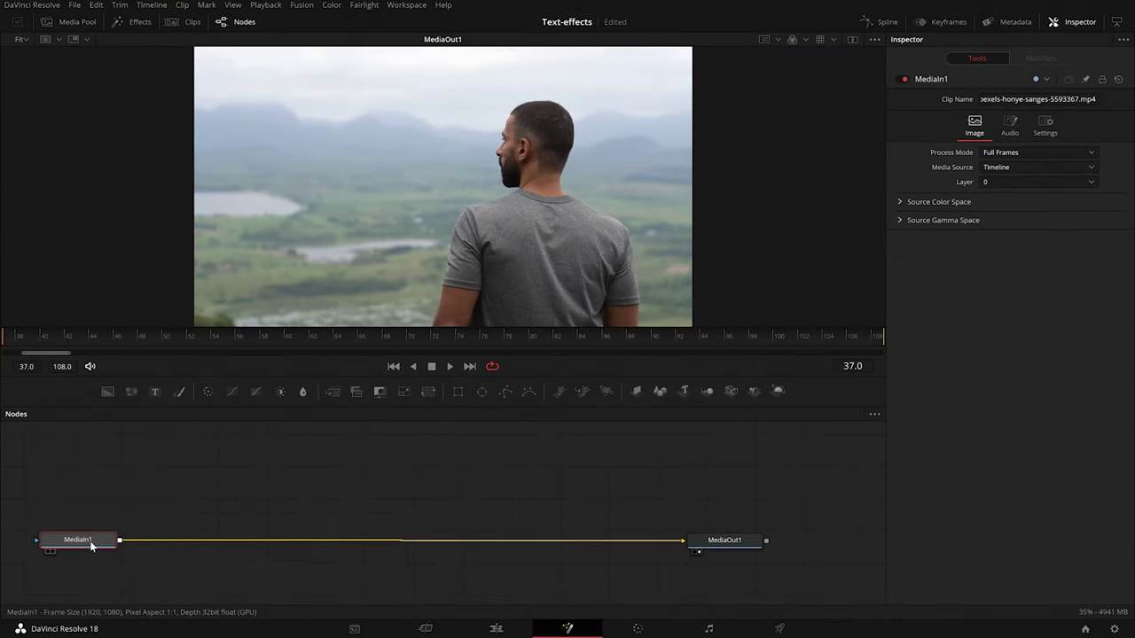
{"action": "left_click_drag", "start_coordinate": [103, 540], "coordinate": [109, 549]}
{"action": "key", "text": "shift+space"}
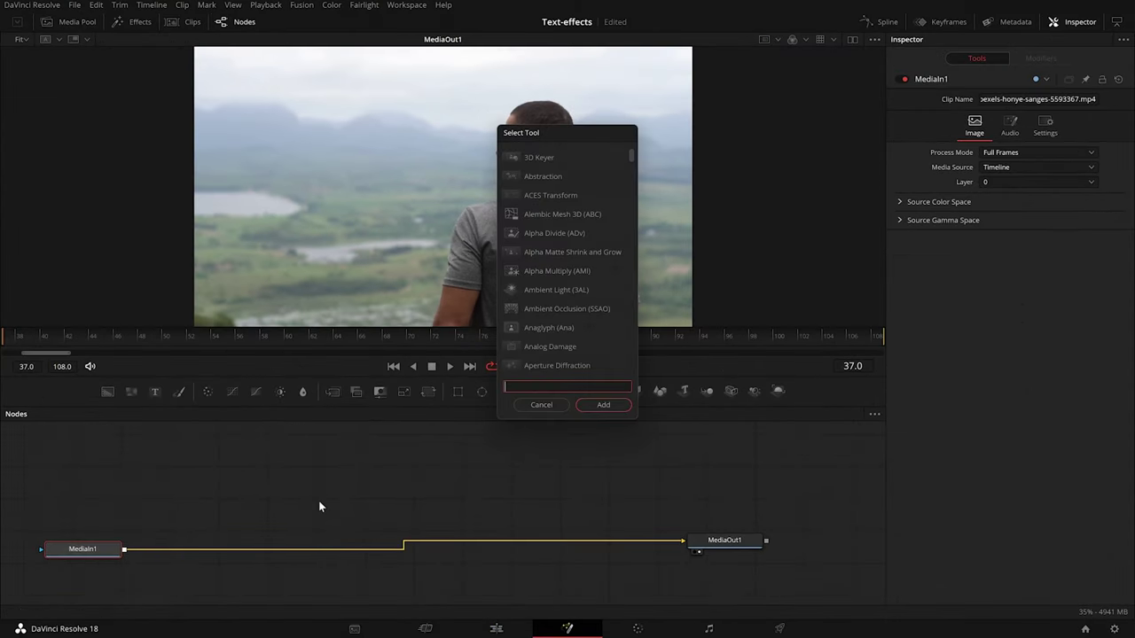
{"action": "type", "text": "surface"}
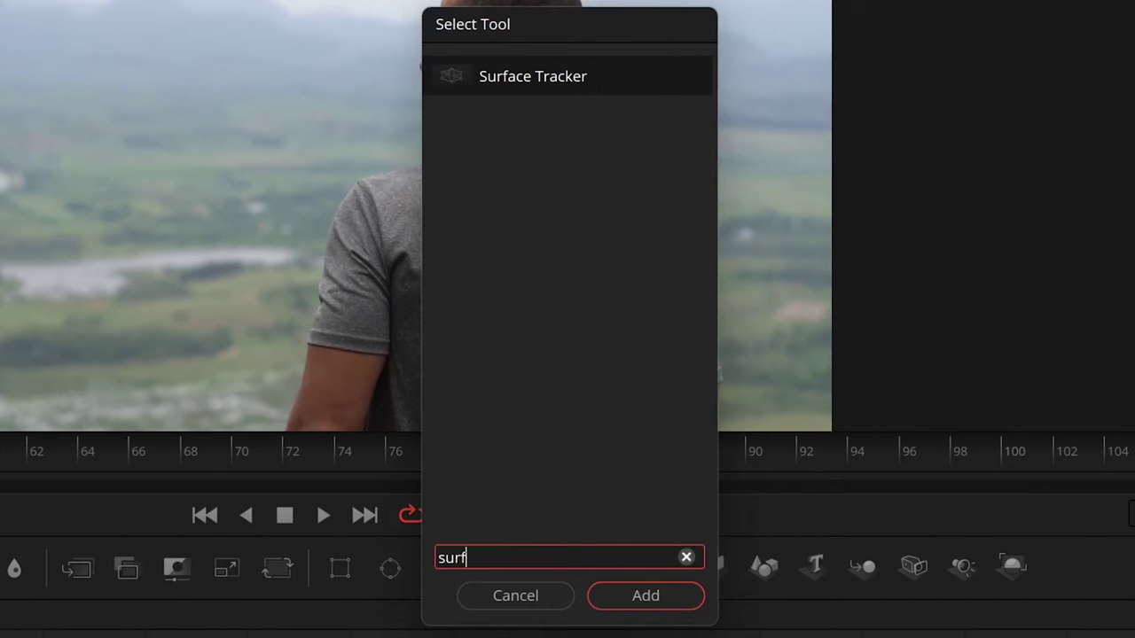
{"action": "left_click", "coordinate": [654, 598]}
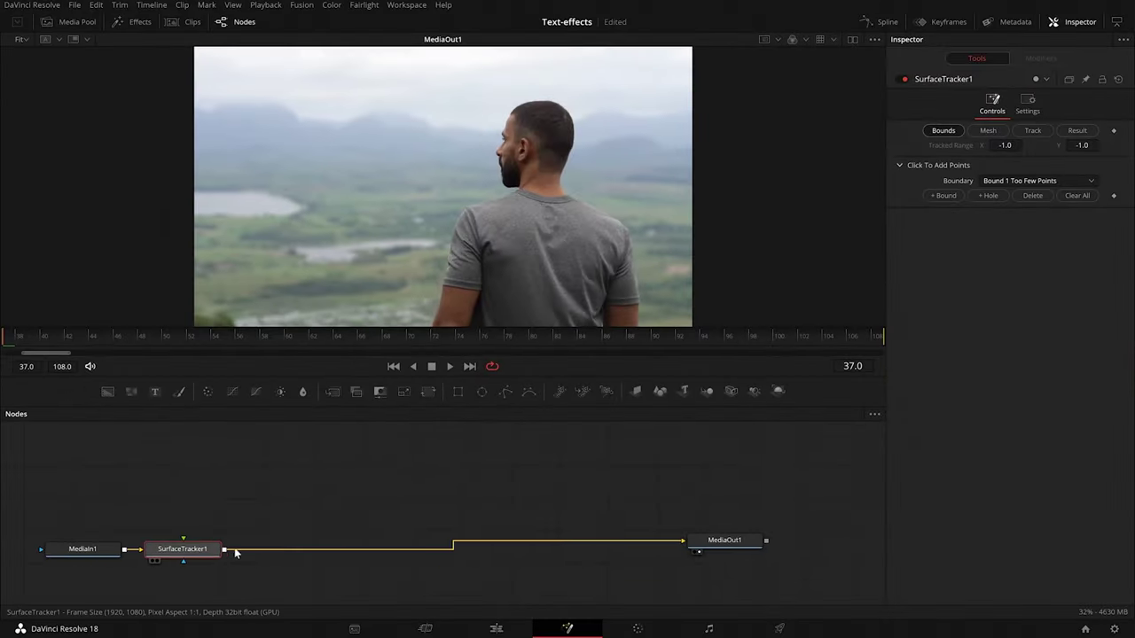
{"action": "left_click_drag", "start_coordinate": [186, 550], "coordinate": [329, 556]}
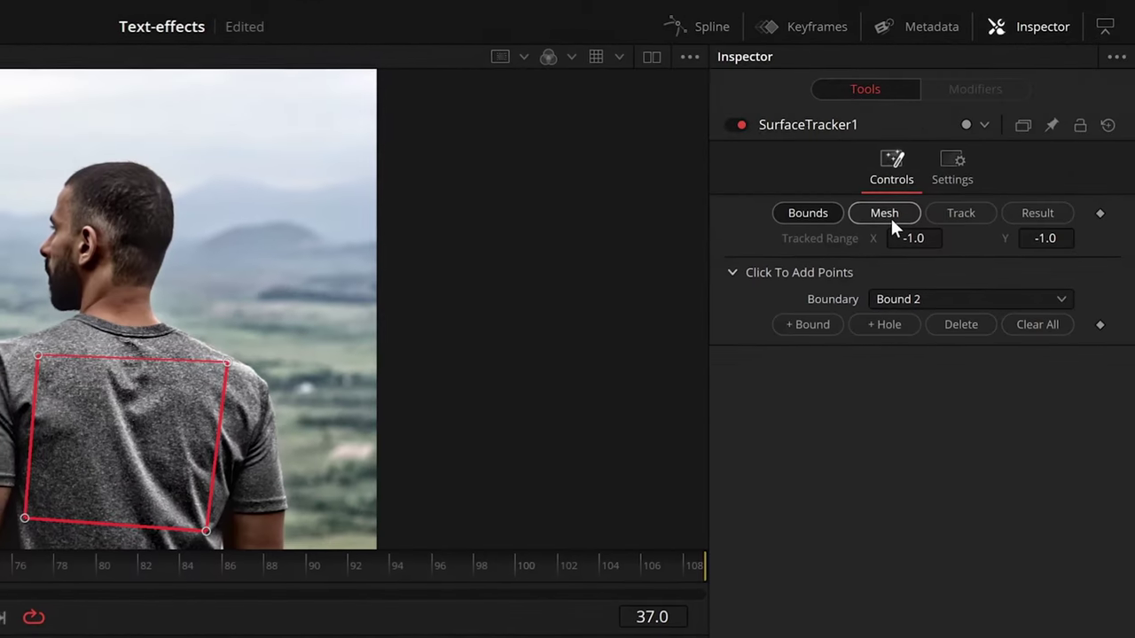
Step: Set the tracker mesh to a Uniform Grid spaced about 41 by 40, then track both ways
{"action": "left_click", "coordinate": [889, 219]}
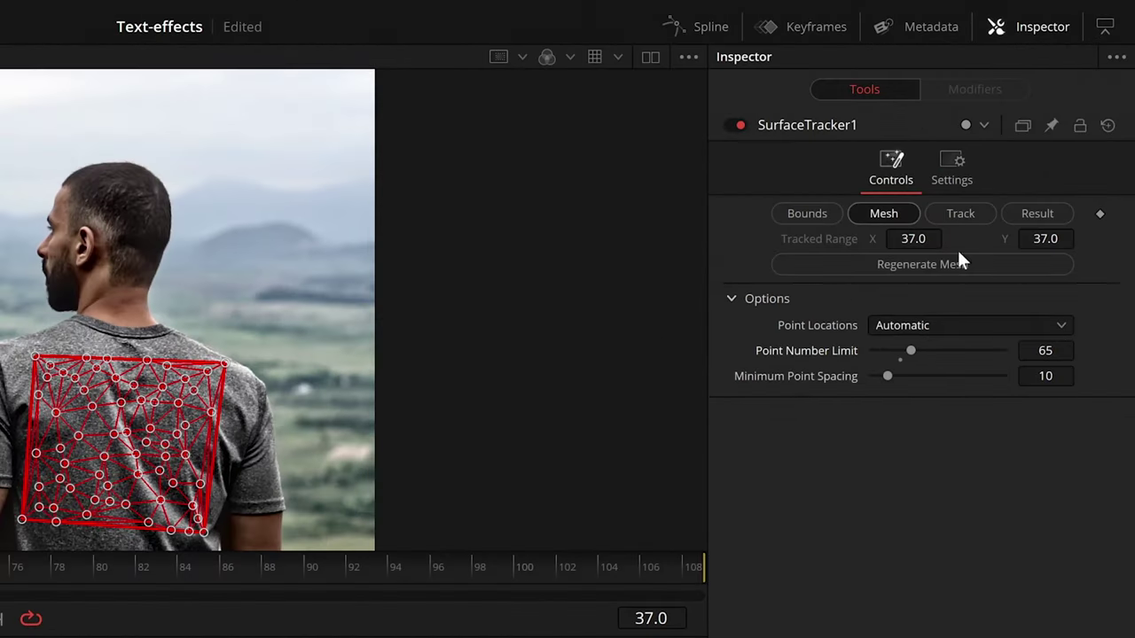
{"action": "left_click", "coordinate": [955, 328]}
{"action": "left_click", "coordinate": [938, 379]}
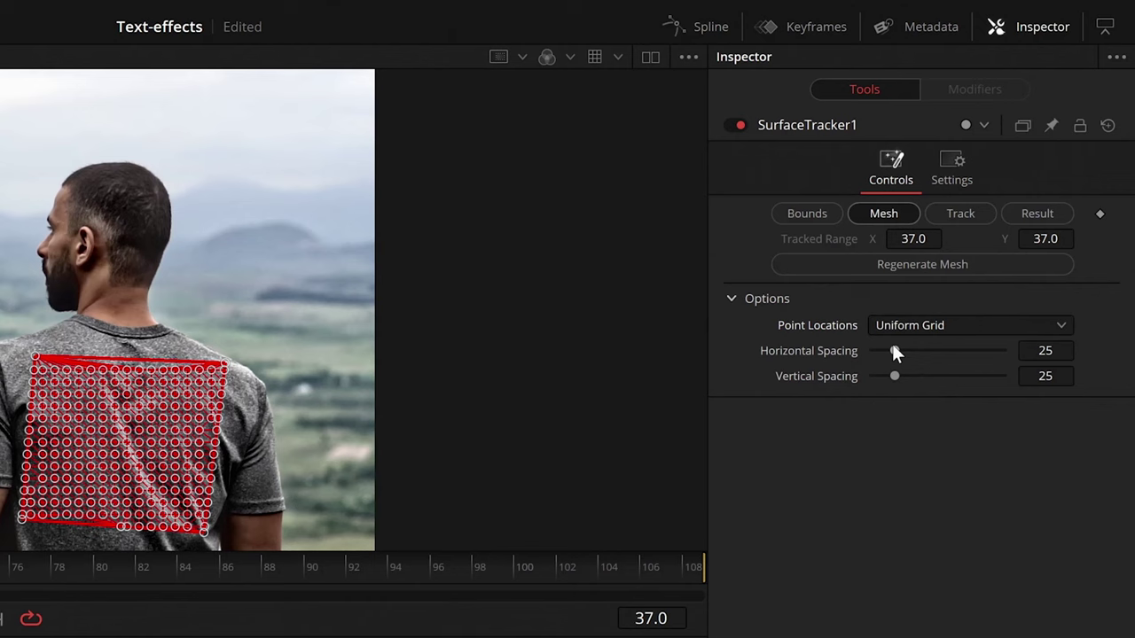
{"action": "left_click_drag", "start_coordinate": [892, 350], "coordinate": [916, 377]}
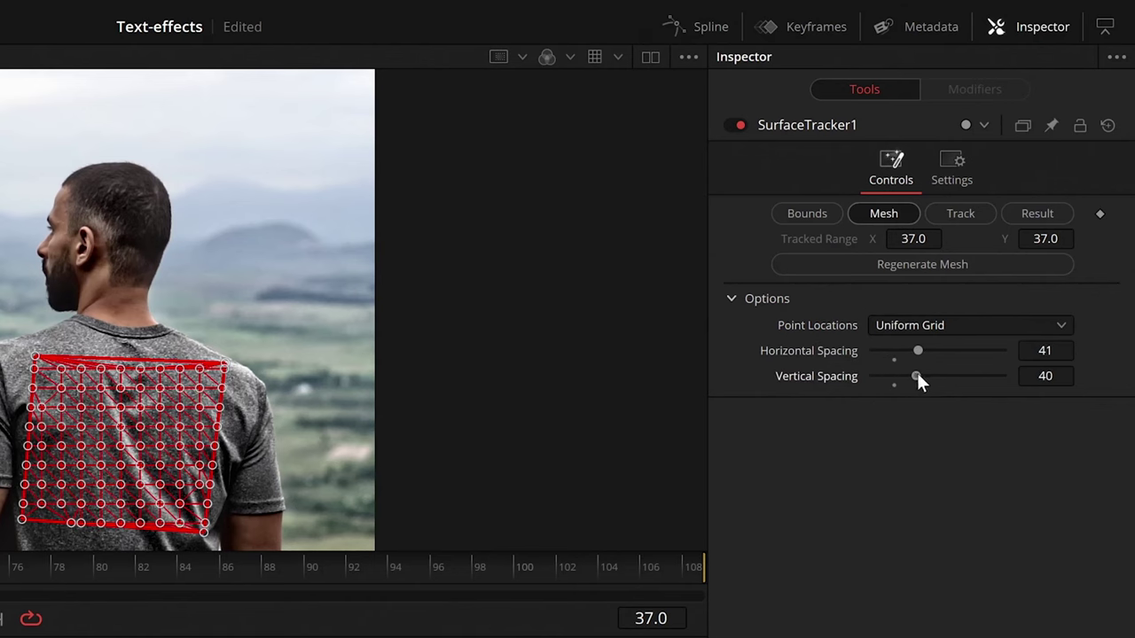
{"action": "left_click", "coordinate": [962, 216]}
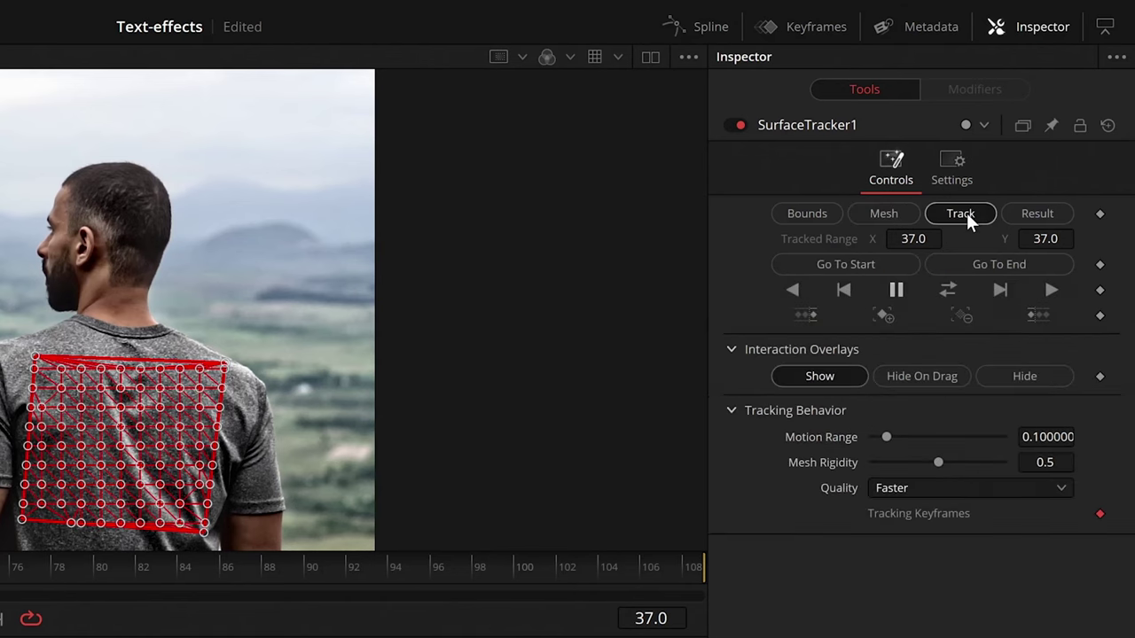
{"action": "left_click", "coordinate": [947, 290]}
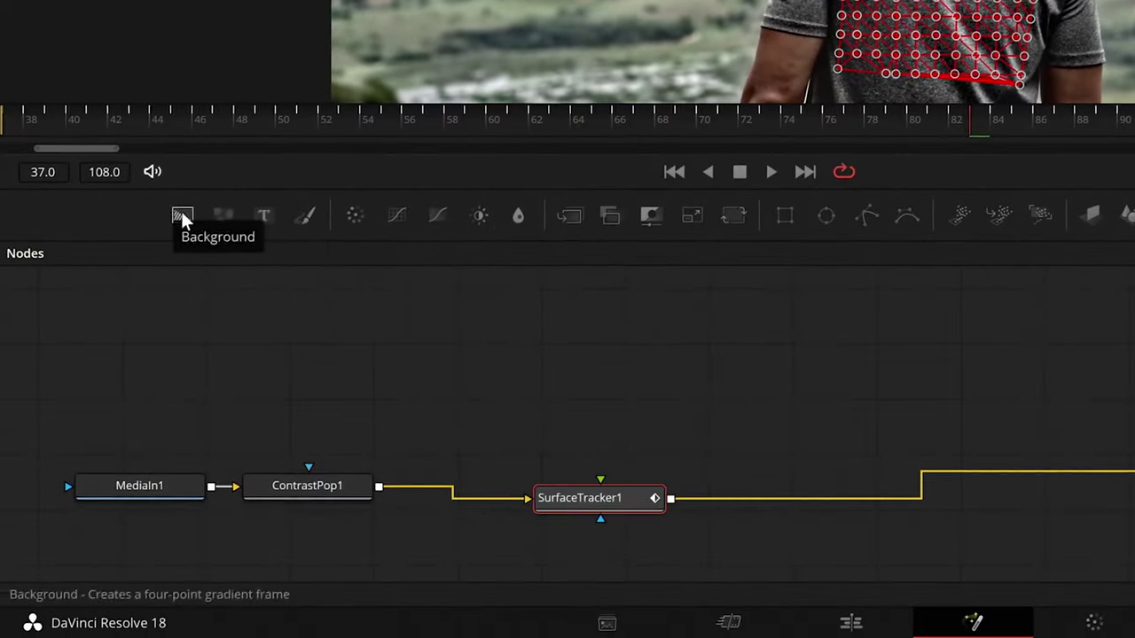
Step: Connect a new Text node into SurfaceTracker1's input
{"action": "left_click_drag", "start_coordinate": [264, 215], "coordinate": [600, 483]}
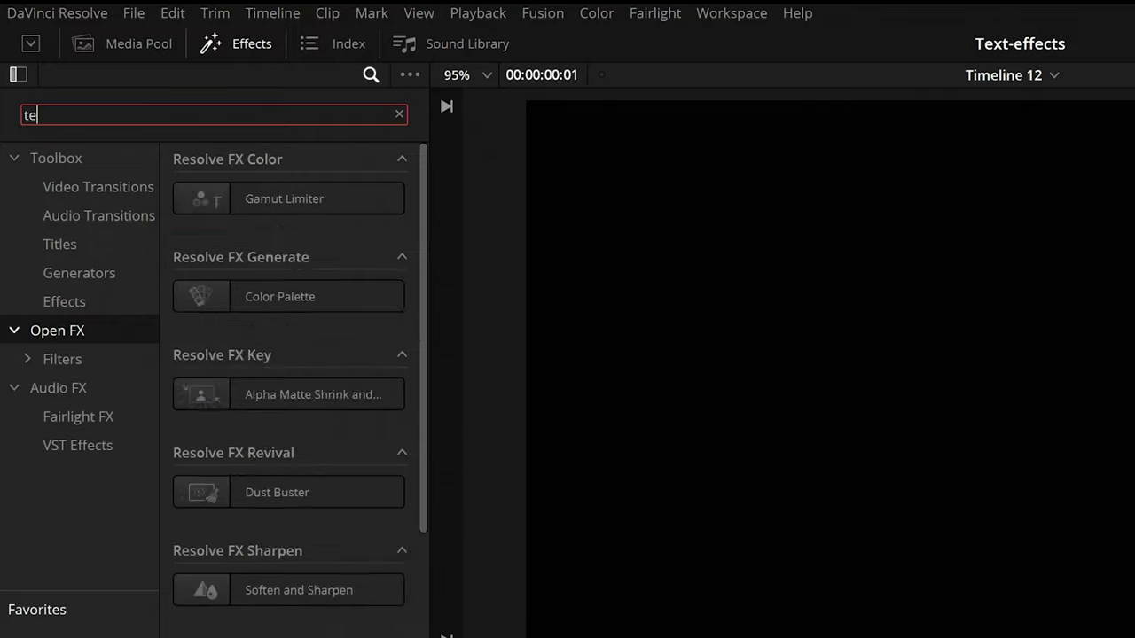
Step: Type the two-line caption 'LET'S SAY THIS IS A / VIDEO CAPTION' and set Write On end to 0.222
{"action": "type", "text": "xt'S SAY THIS IS A"}
{"action": "key", "text": "Return"}
{"action": "type", "text": "VIDEO CAPTION"}
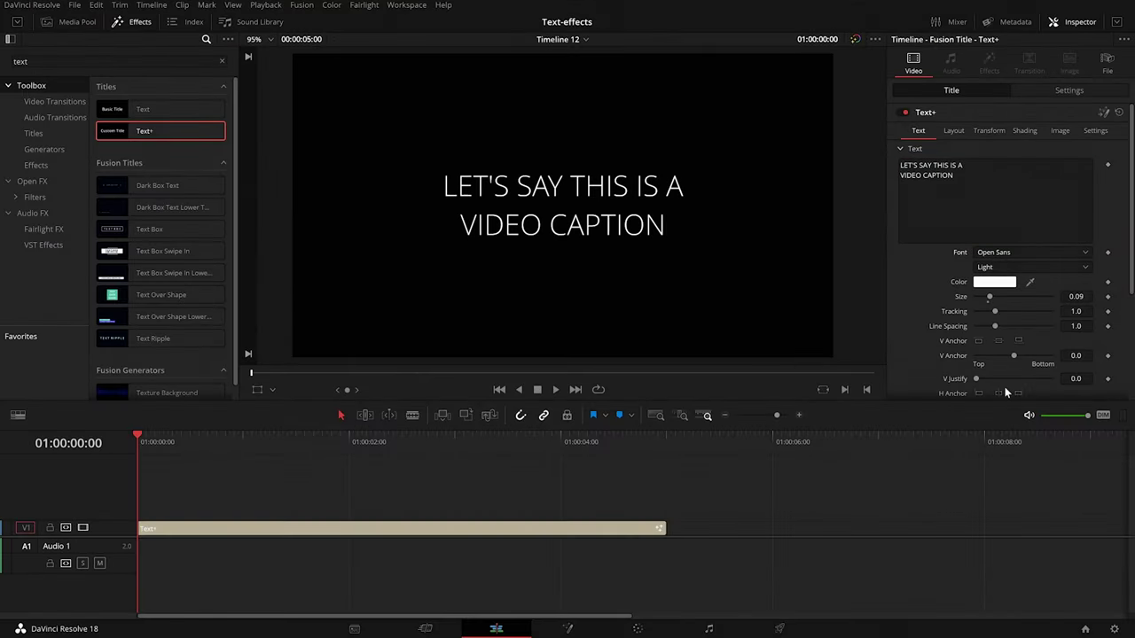
{"action": "scroll", "coordinate": [1004, 386], "scroll_direction": "down", "scroll_amount": 5}
{"action": "left_click_drag", "start_coordinate": [1092, 345], "coordinate": [1020, 351]}
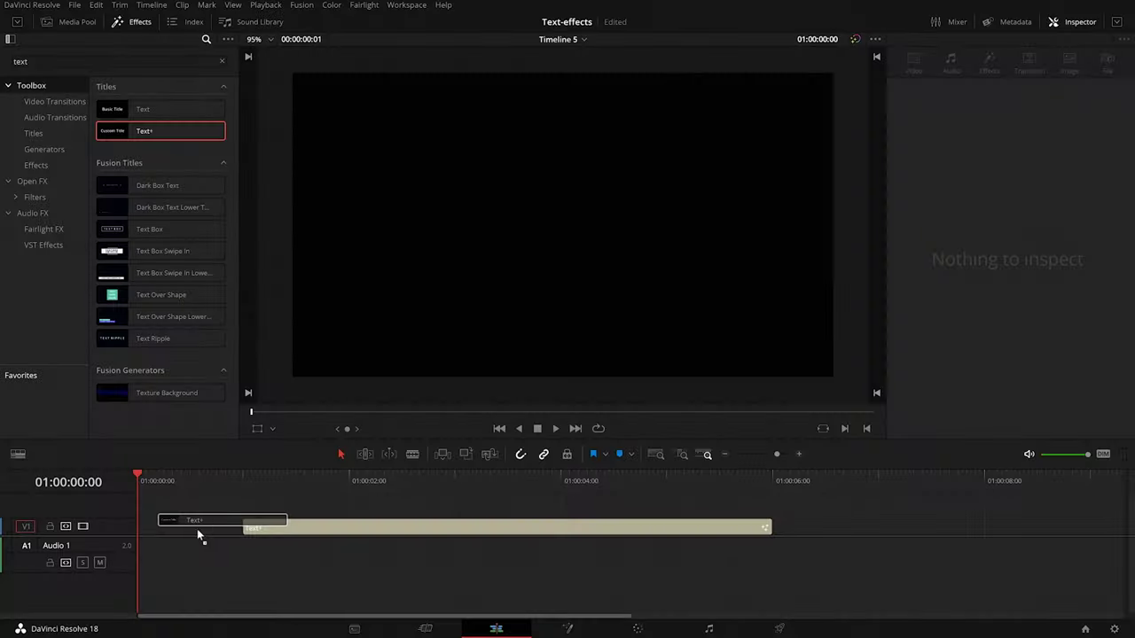
Step: Move the Text+ clip to the timeline start and drive its CINEMATIC TITLE text with a Follower modifier
{"action": "left_click_drag", "start_coordinate": [198, 535], "coordinate": [142, 538]}
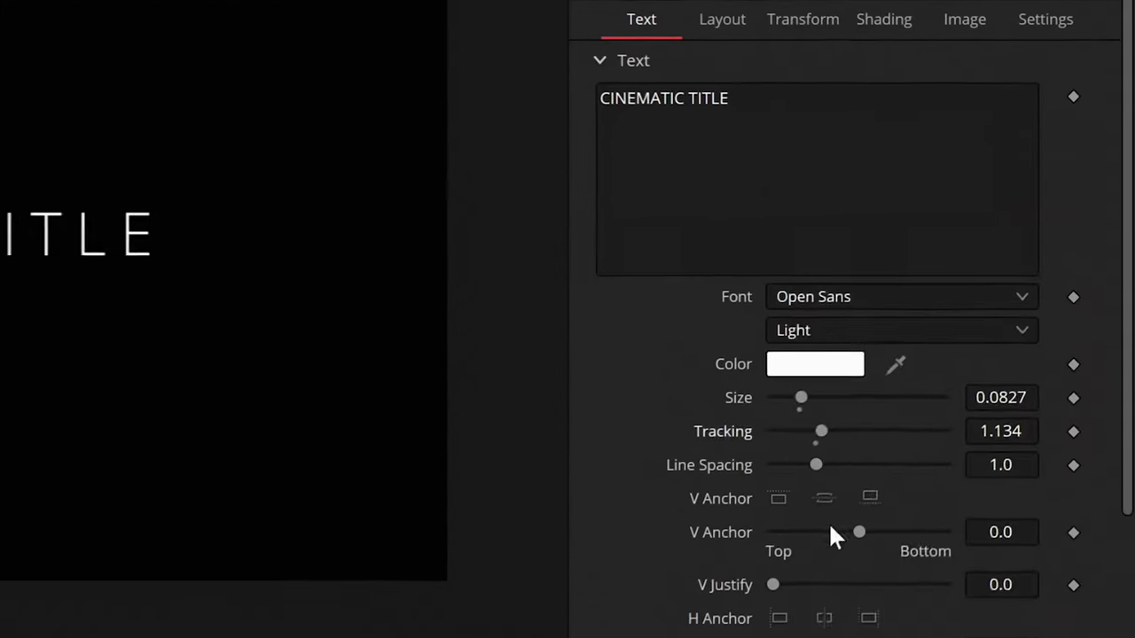
{"action": "right_click", "coordinate": [791, 128]}
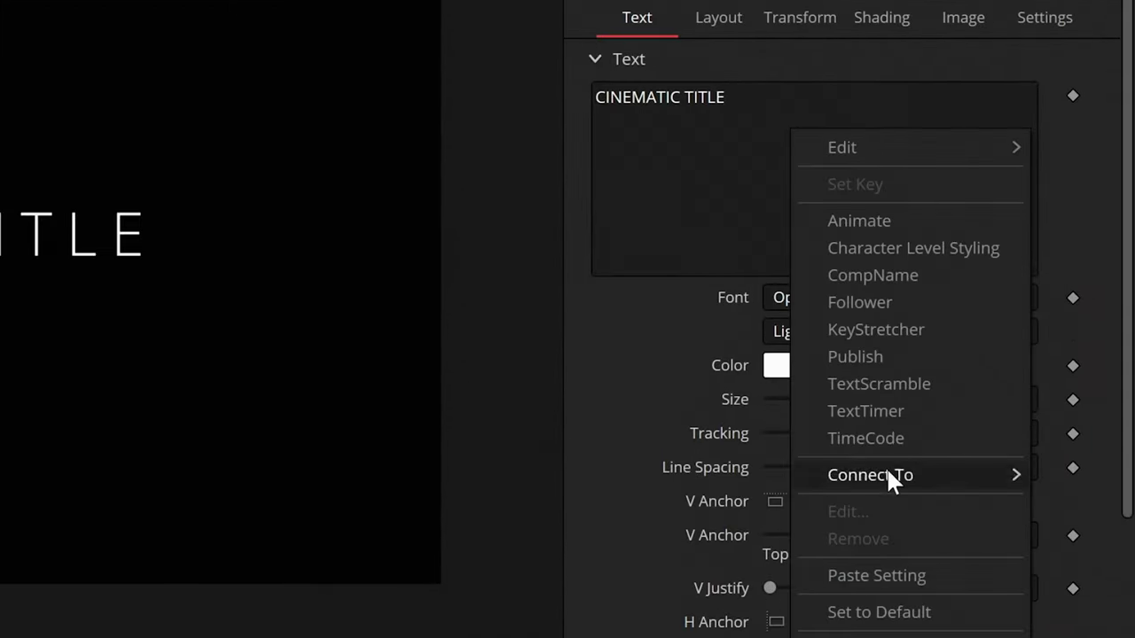
{"action": "left_click", "coordinate": [858, 303]}
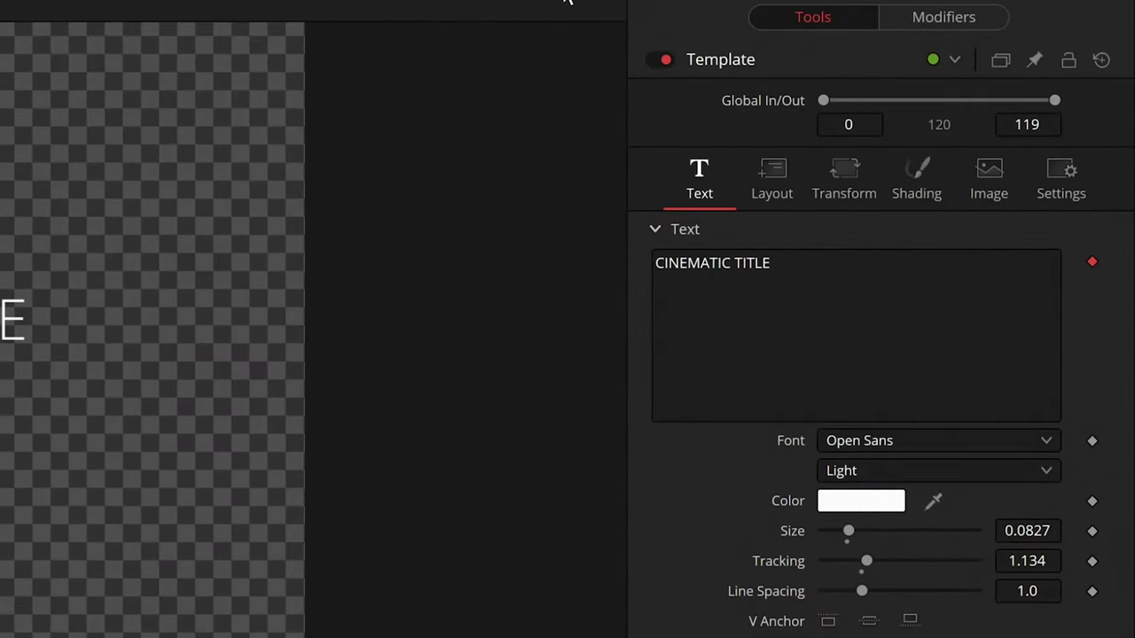
{"action": "left_click", "coordinate": [974, 24]}
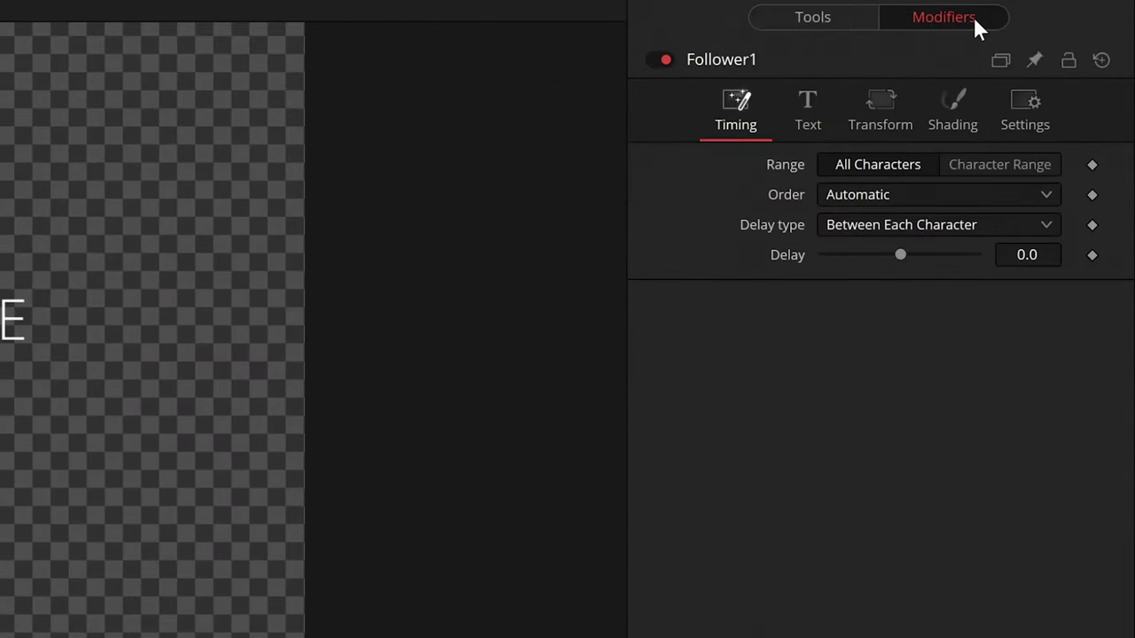
Step: Set Follower order to Random But One by One with 1.6 delay, then open Shading at a later frame
{"action": "left_click", "coordinate": [913, 195]}
{"action": "left_click", "coordinate": [903, 360]}
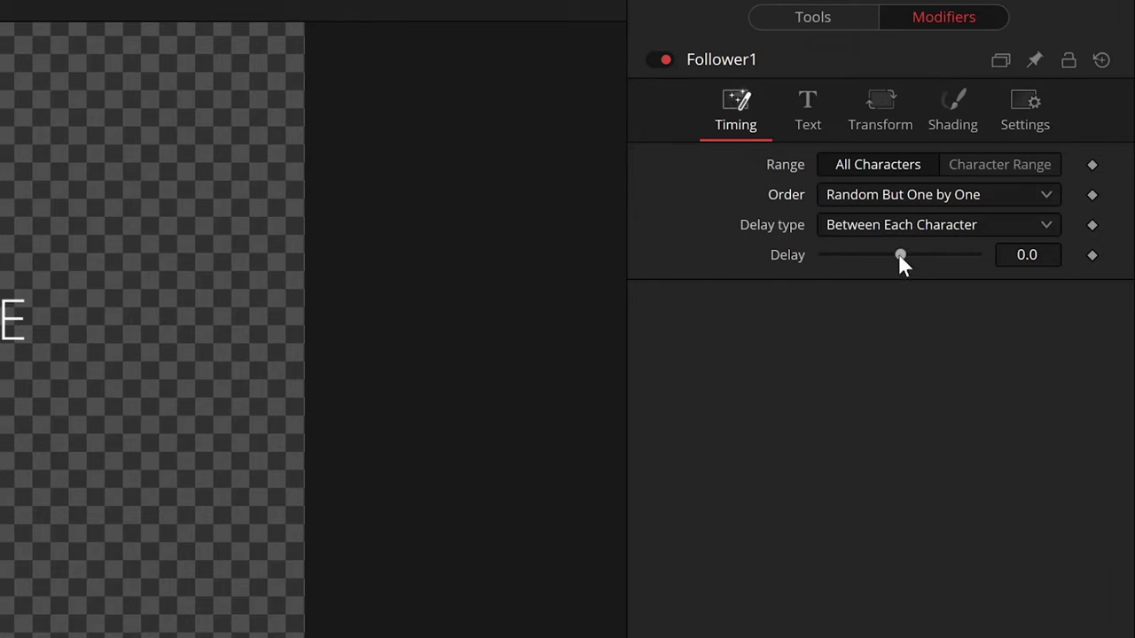
{"action": "left_click_drag", "start_coordinate": [900, 255], "coordinate": [902, 260]}
{"action": "left_click", "coordinate": [972, 87]}
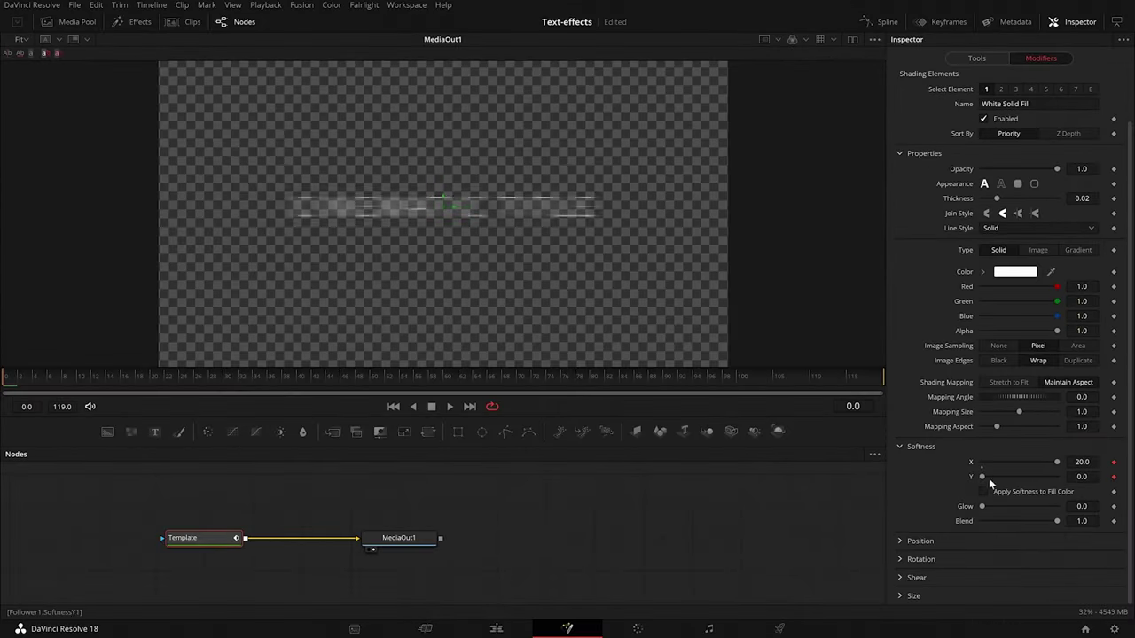
{"action": "left_click_drag", "start_coordinate": [80, 382], "coordinate": [136, 383]}
Step: Set Softness X to 0 for vertical-only blur, preview the reveal, and keyframe the title's Tracking
{"action": "left_click_drag", "start_coordinate": [1059, 463], "coordinate": [973, 491]}
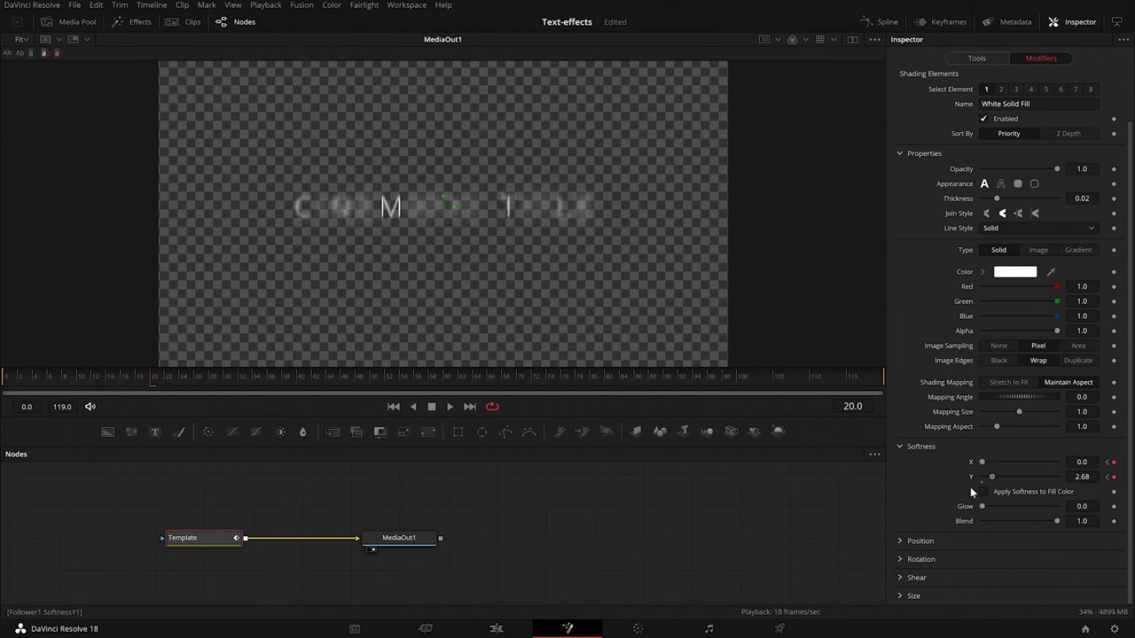
{"action": "left_click_drag", "start_coordinate": [158, 379], "coordinate": [336, 390]}
{"action": "left_click", "coordinate": [989, 60]}
{"action": "key", "text": "Home"}
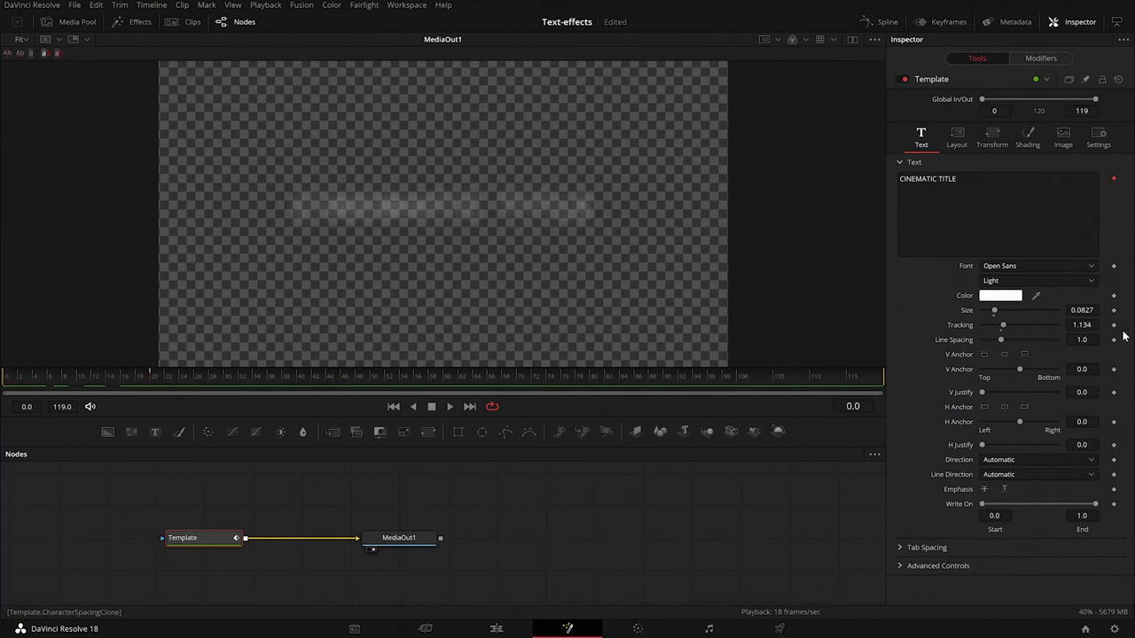
{"action": "left_click_drag", "start_coordinate": [116, 381], "coordinate": [304, 382]}
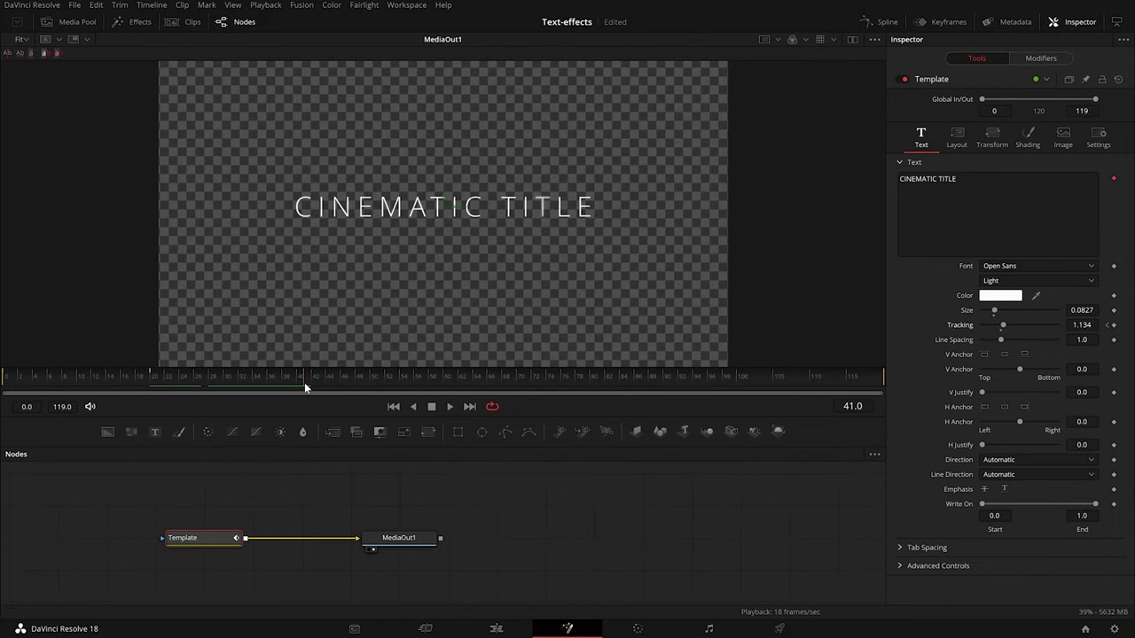
{"action": "left_click", "coordinate": [1110, 327]}
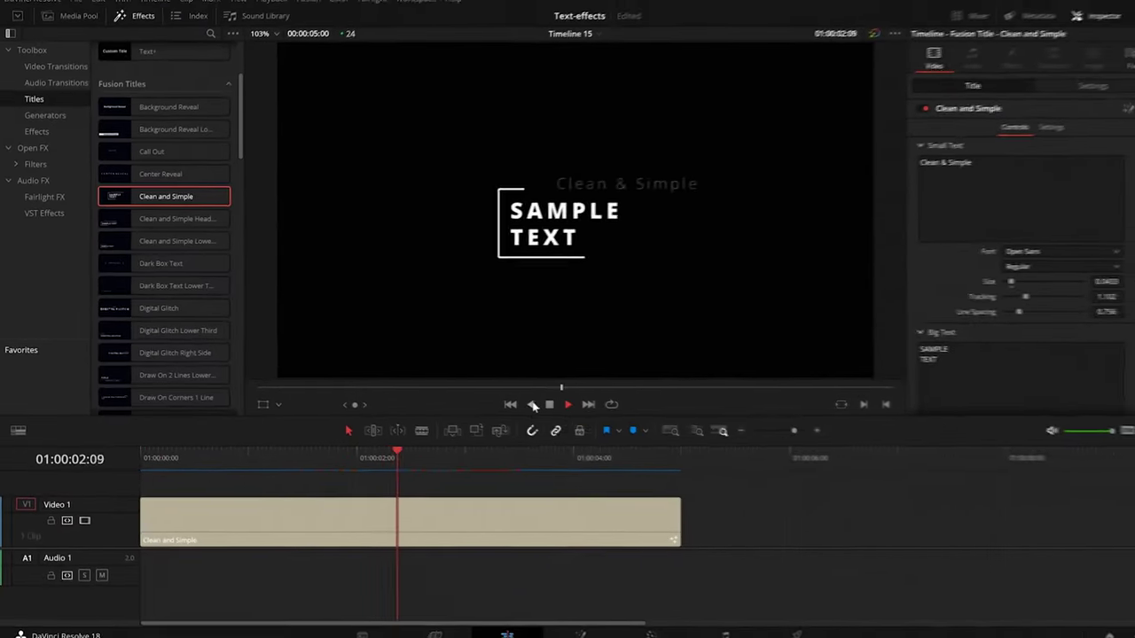
Step: Replay the Clean and Simple title from the start
{"action": "left_click", "coordinate": [499, 402]}
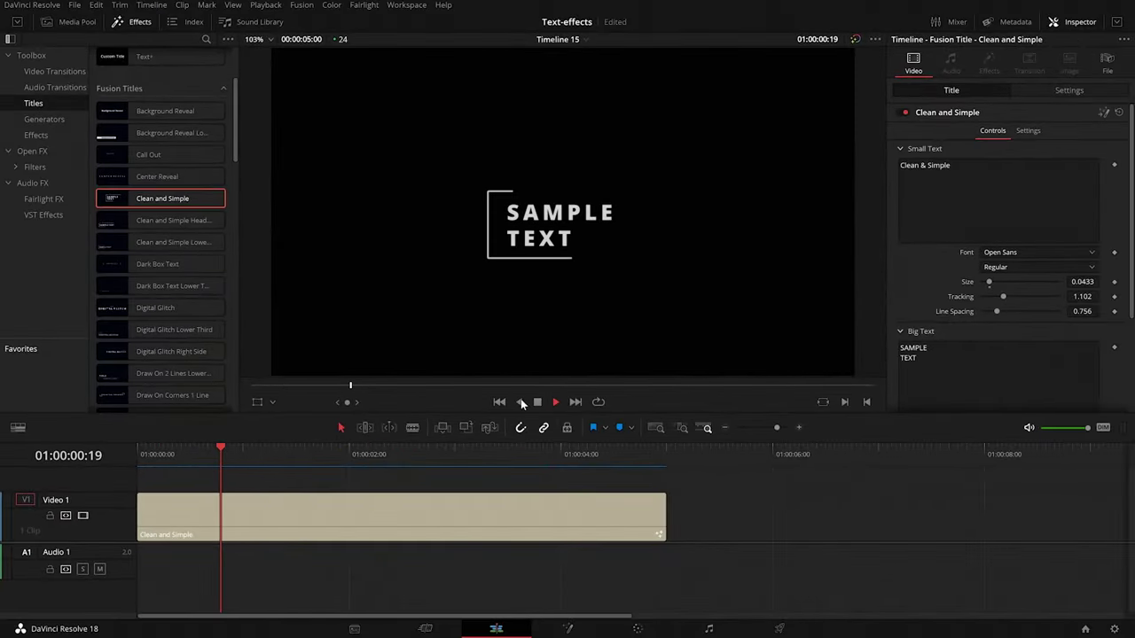